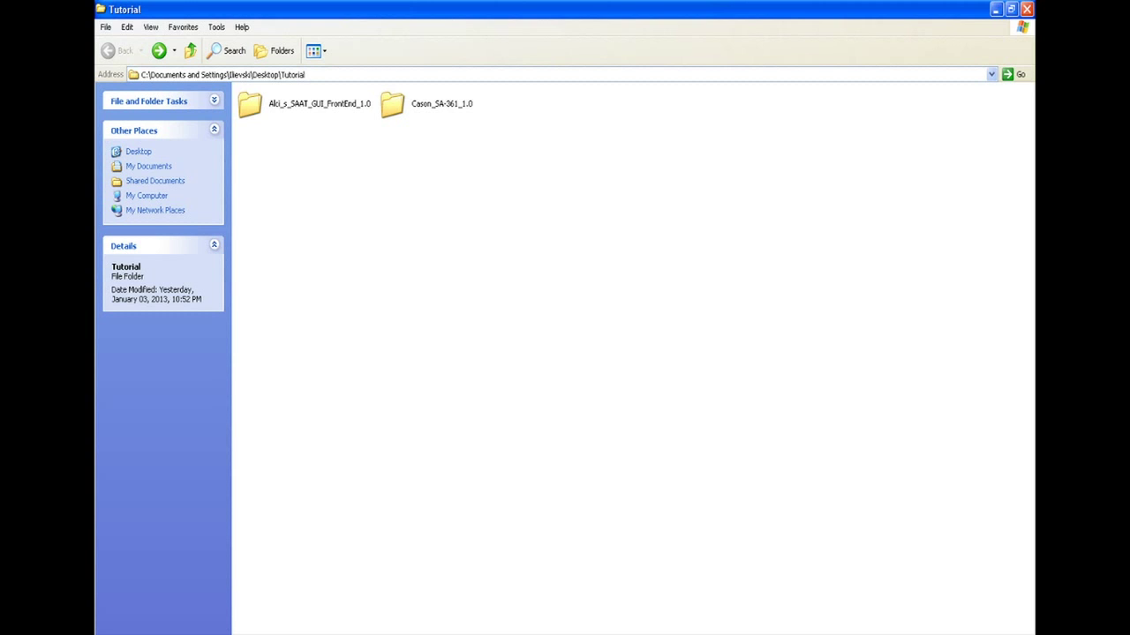
# Step: View the sound files in the Cason_SA-361_1.0 folder and return to the Tutorial folder
pyautogui.doubleClick(392, 104)
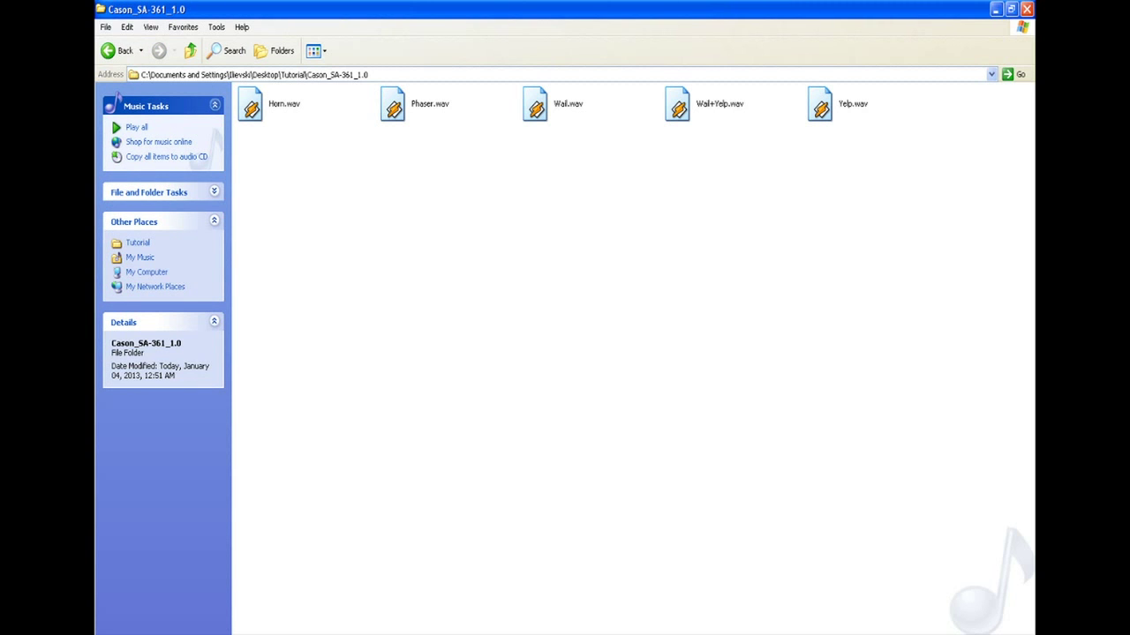
pyautogui.click(115, 51)
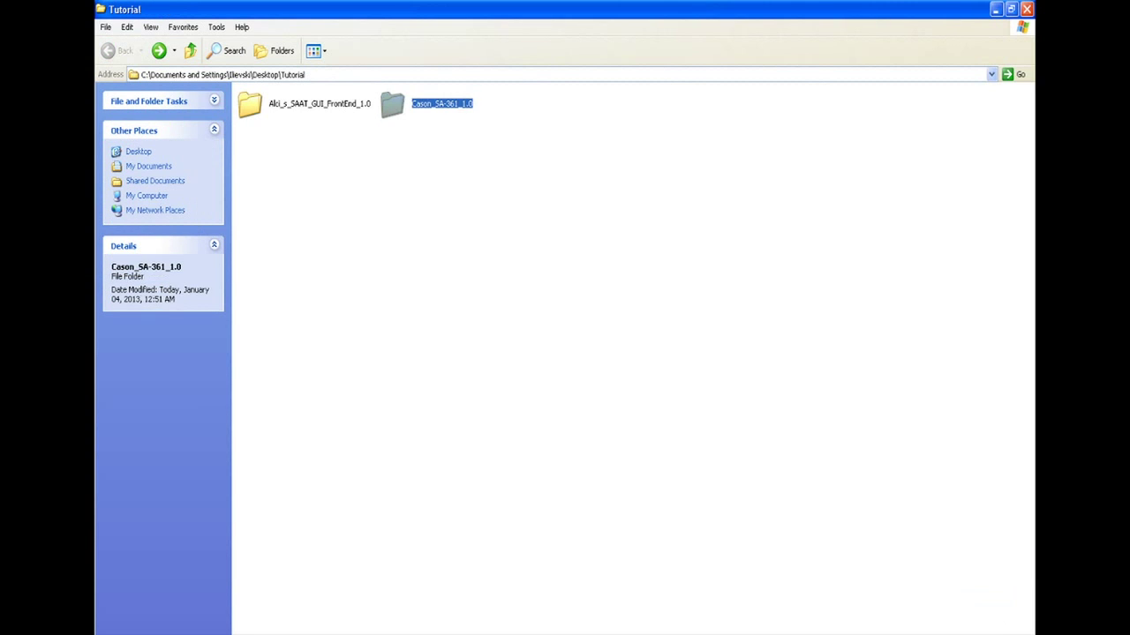
pyautogui.click(424, 229)
pyautogui.moveTo(440, 104)
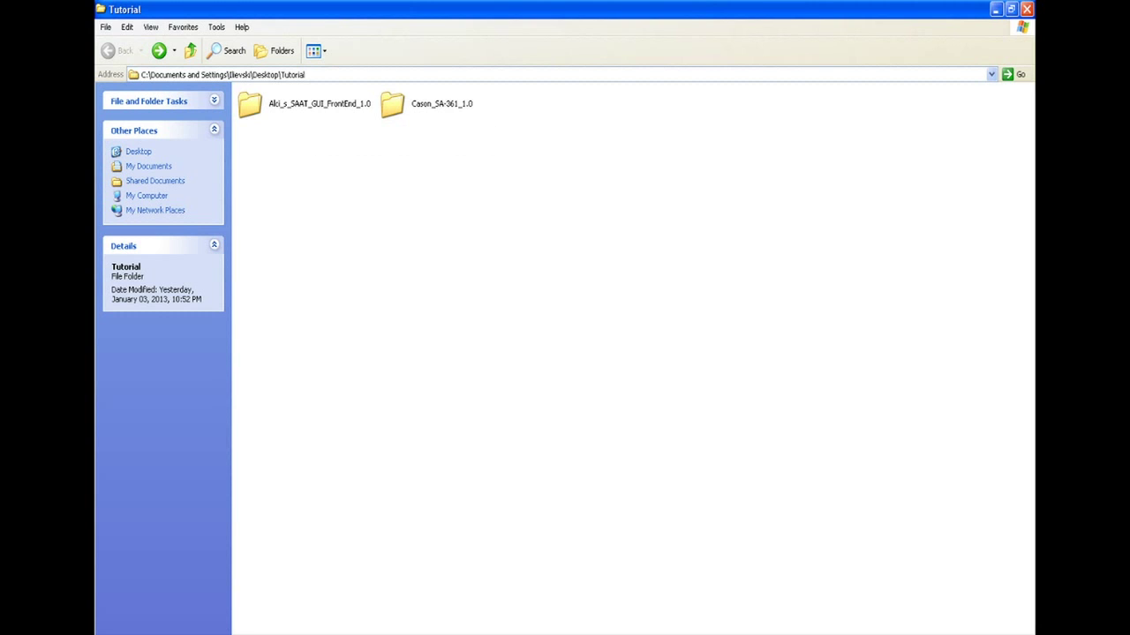
# Step: Open the Alci_s_SAAT_GUI_FrontEnd_1.0 folder and launch SaatGuiFrontend.exe
pyautogui.doubleClick(318, 105)
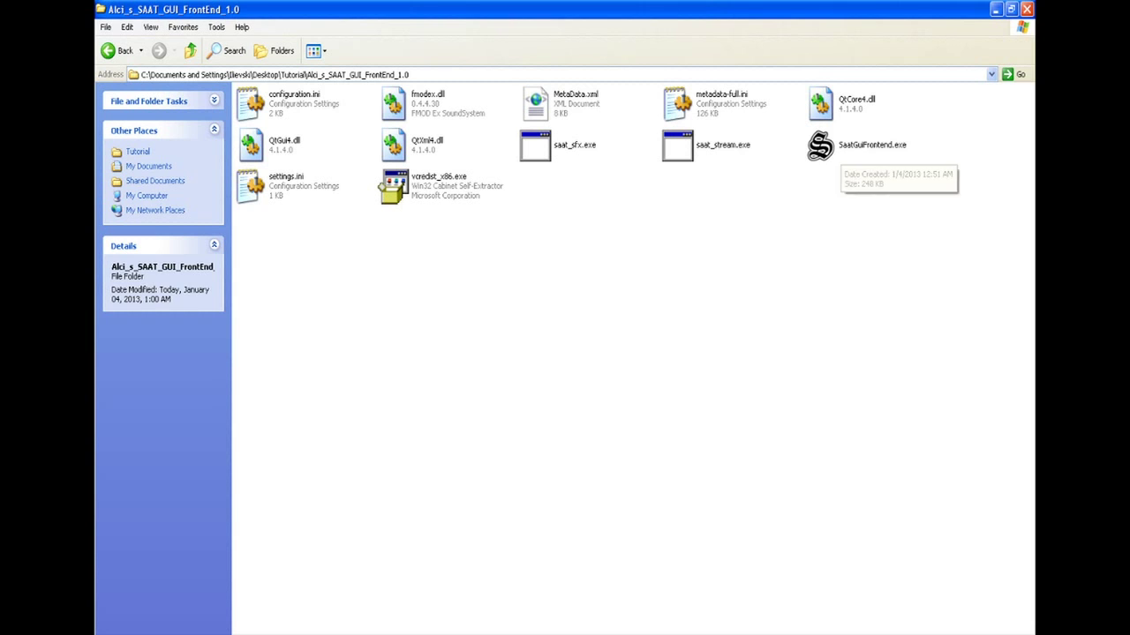
pyautogui.click(842, 146)
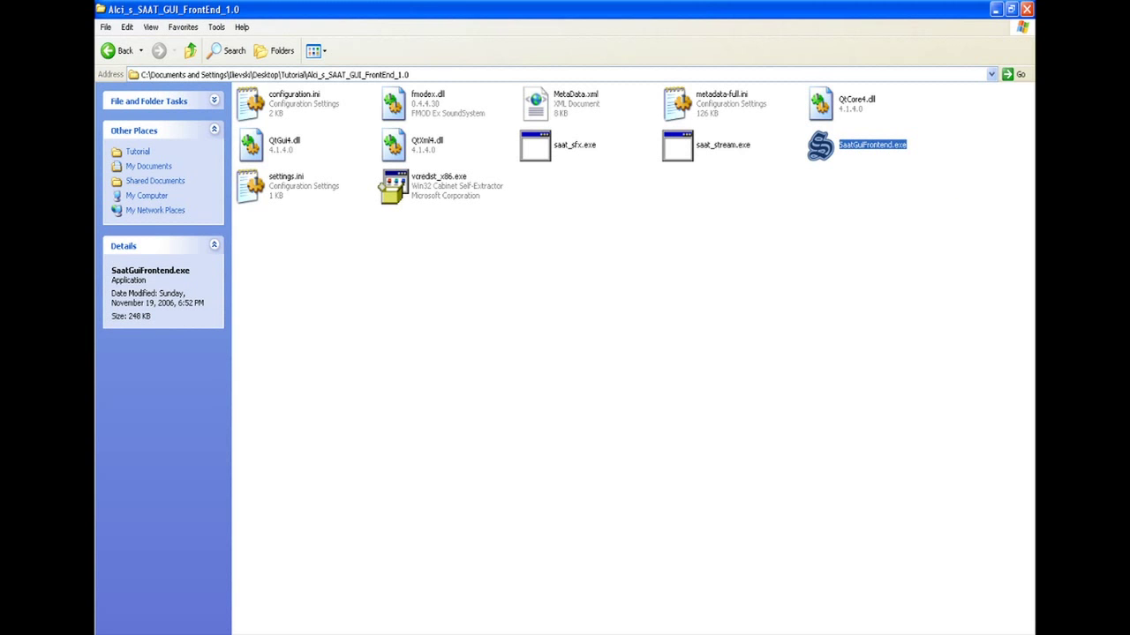
pyautogui.moveTo(307, 34); pyautogui.dragTo(569, 55)
pyautogui.moveTo(469, 263)
pyautogui.mouseDown()
pyautogui.moveTo(470, 294)
pyautogui.moveTo(469, 263)
pyautogui.mouseUp()
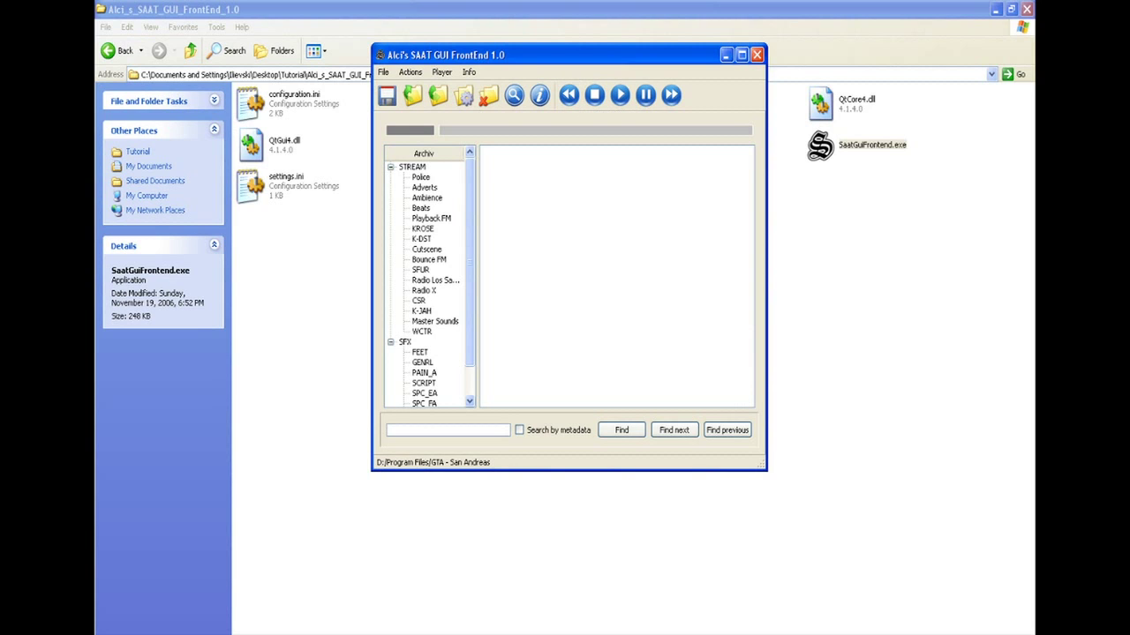
# Step: Open the GENRL archive under SFX, loading the existing files from the working directory
pyautogui.scroll(-1, 428, 283)
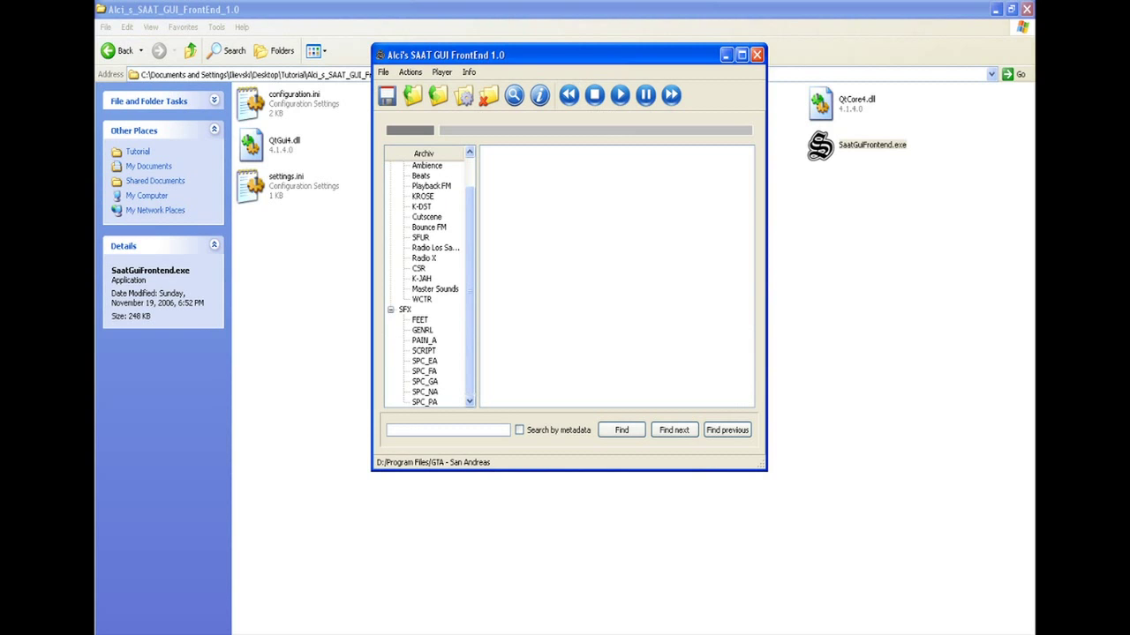
pyautogui.scroll(1, 428, 282)
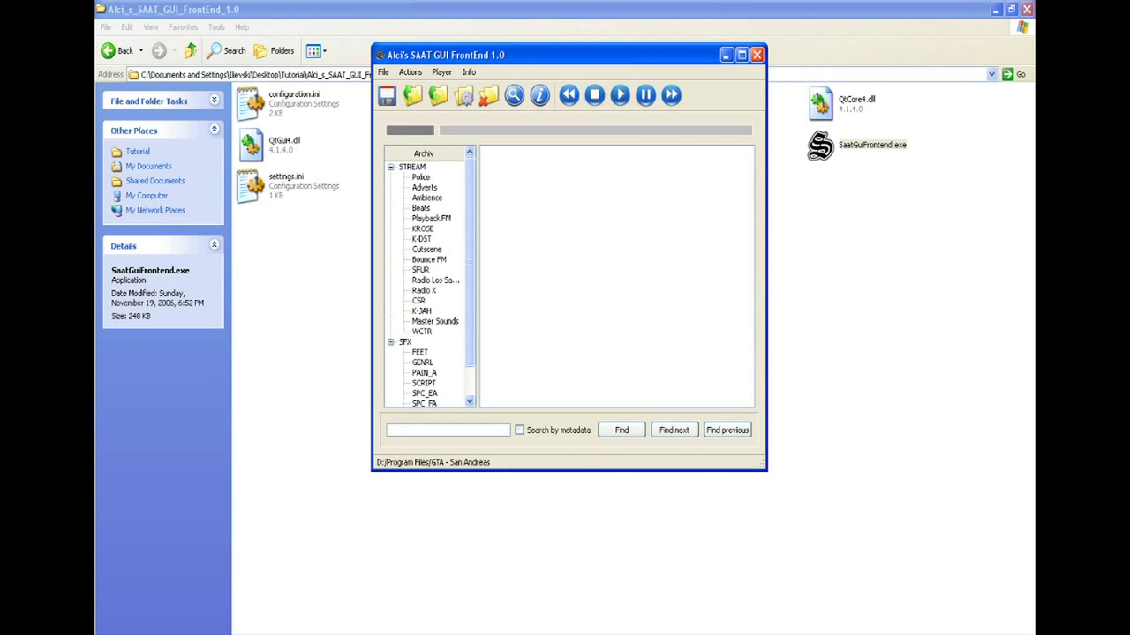
pyautogui.scroll(-1, 428, 282)
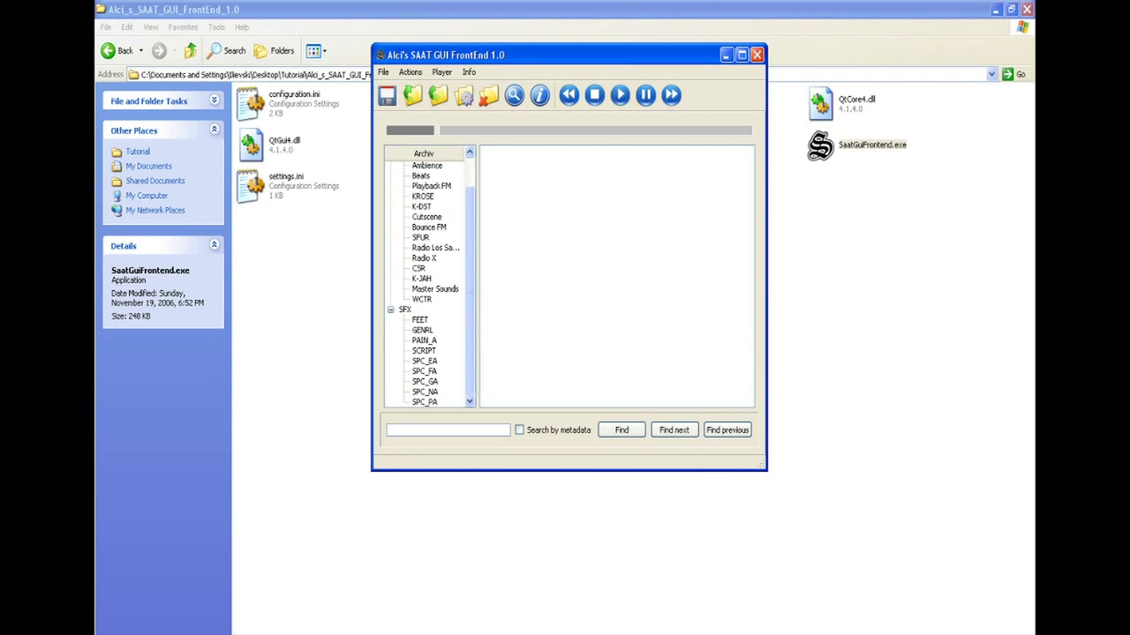
pyautogui.click(423, 330)
pyautogui.doubleClick(422, 330)
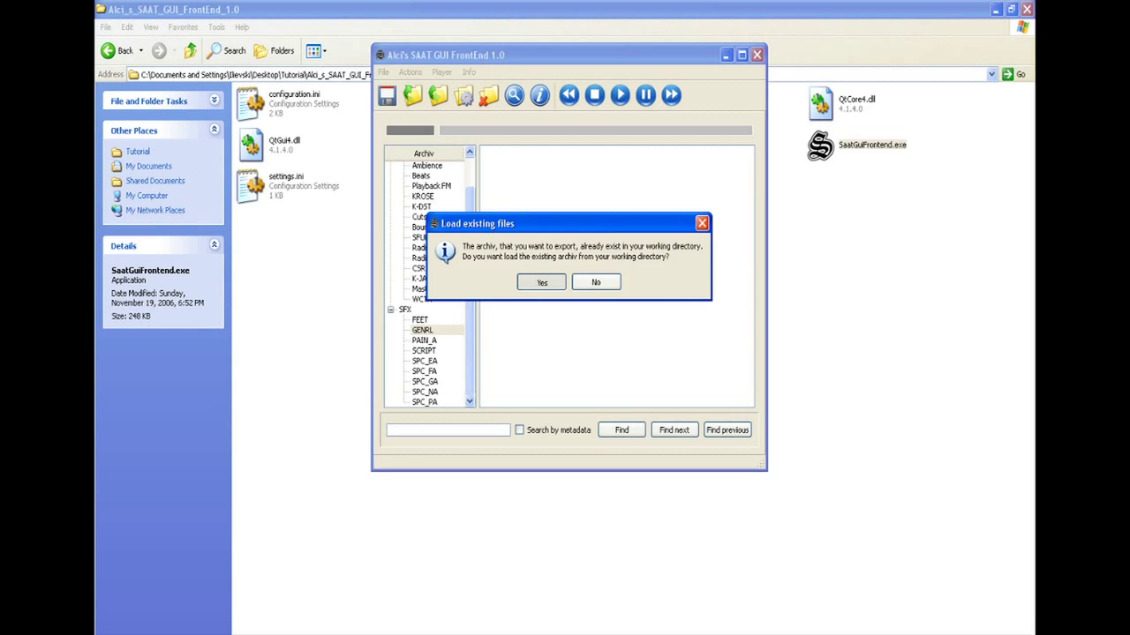
pyautogui.press('Return')
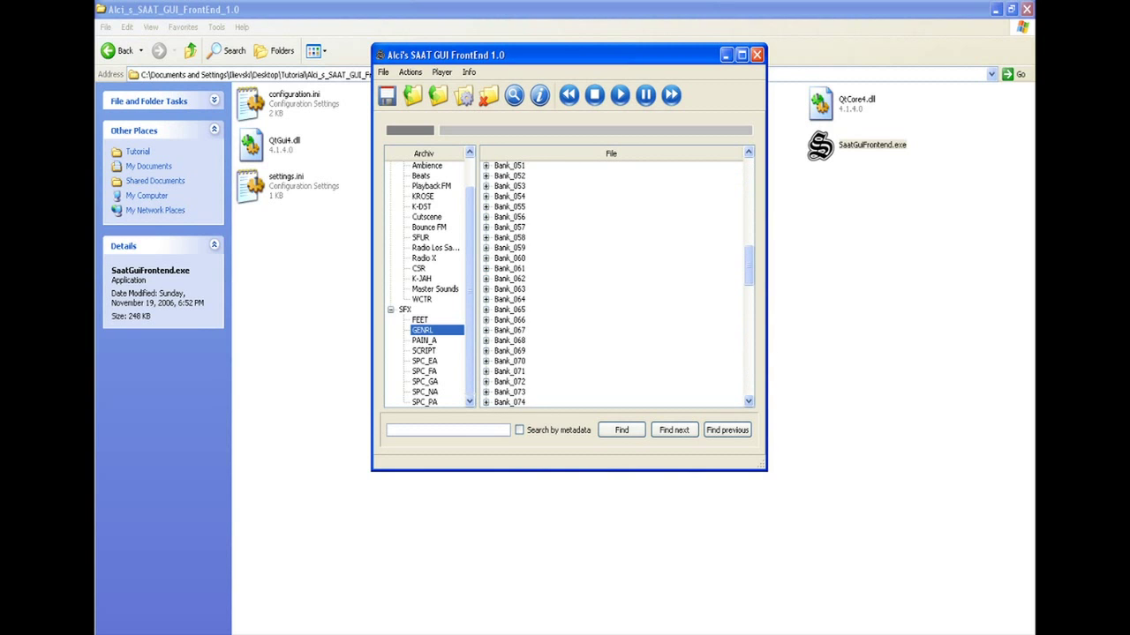
# Step: Play sound_001.wav briefly from Bank_088 and from Bank_130 to sample the GENRL sounds
pyautogui.click(487, 330)
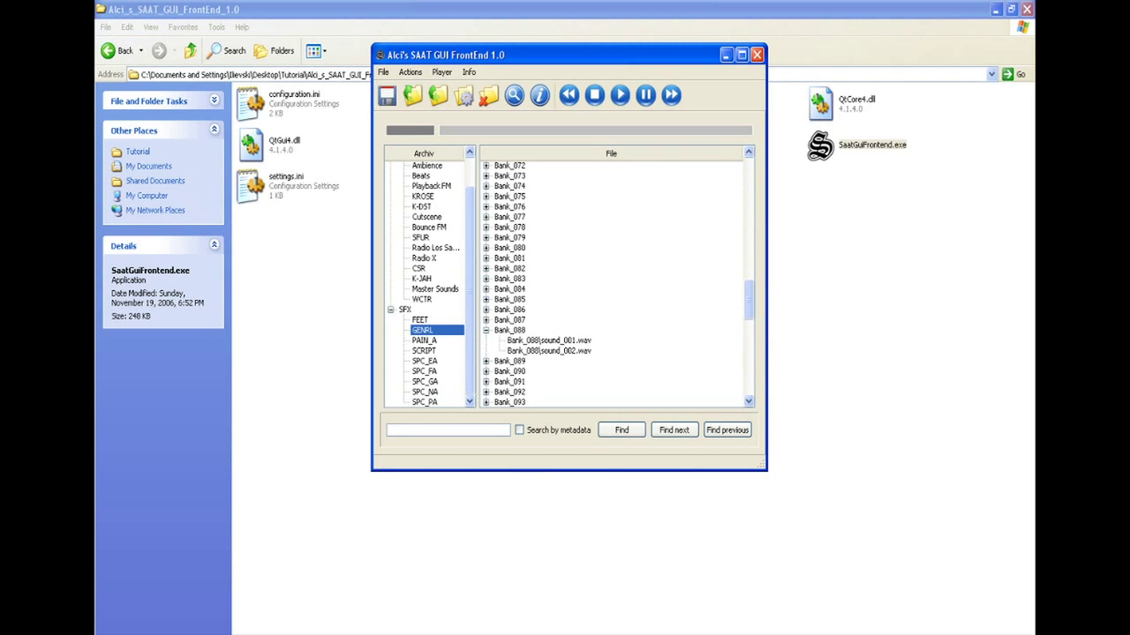
pyautogui.doubleClick(549, 340)
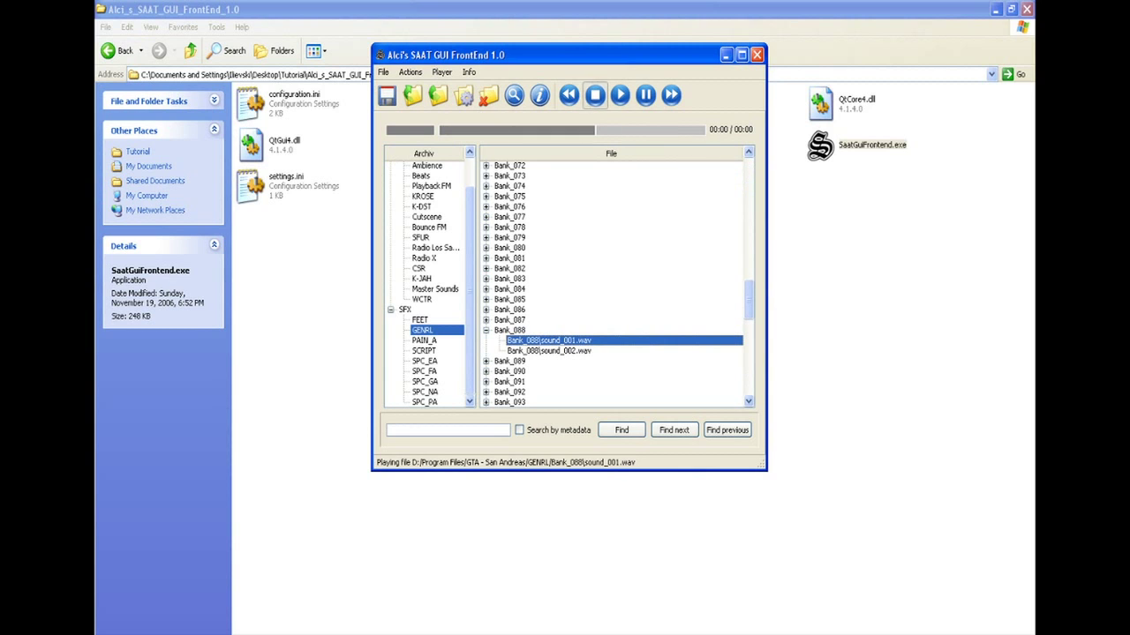
pyautogui.click(594, 95)
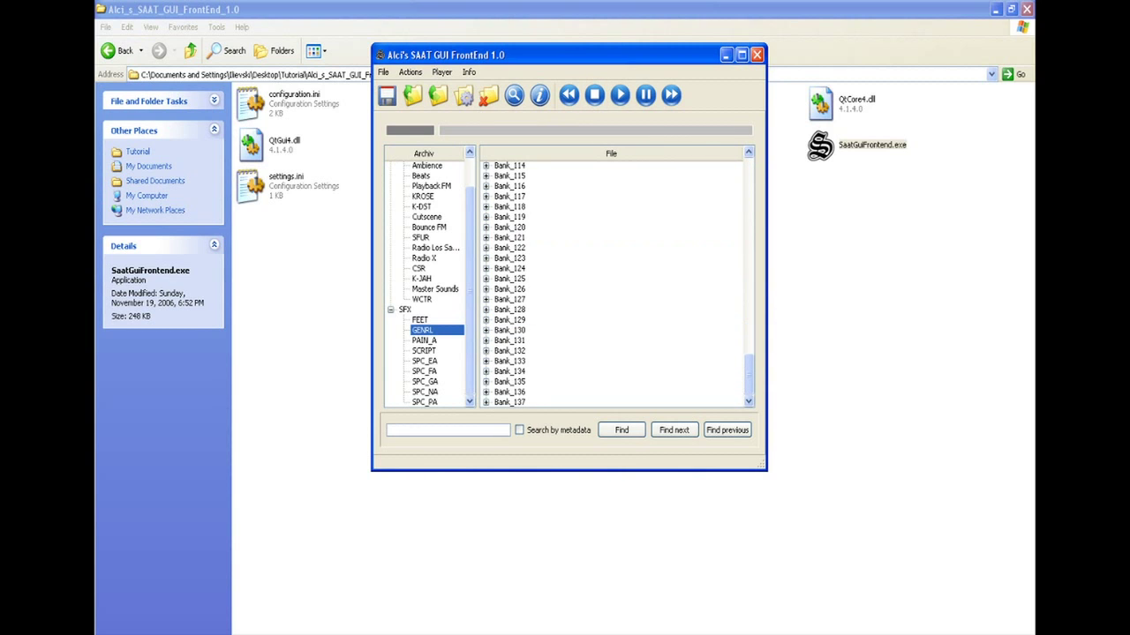
pyautogui.doubleClick(549, 340)
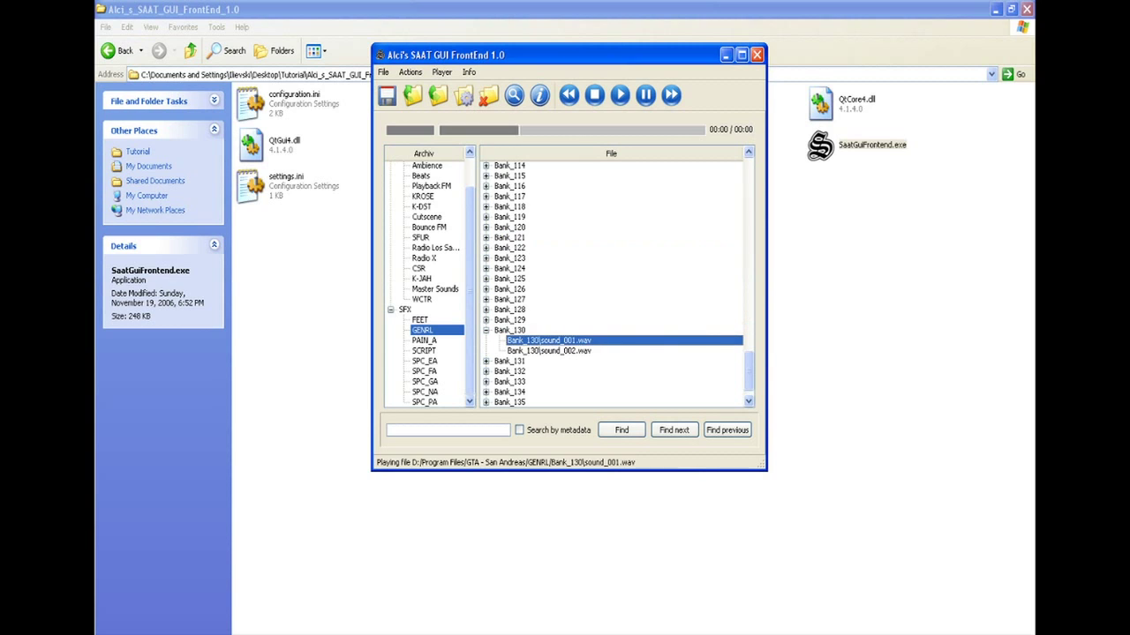
pyautogui.click(594, 95)
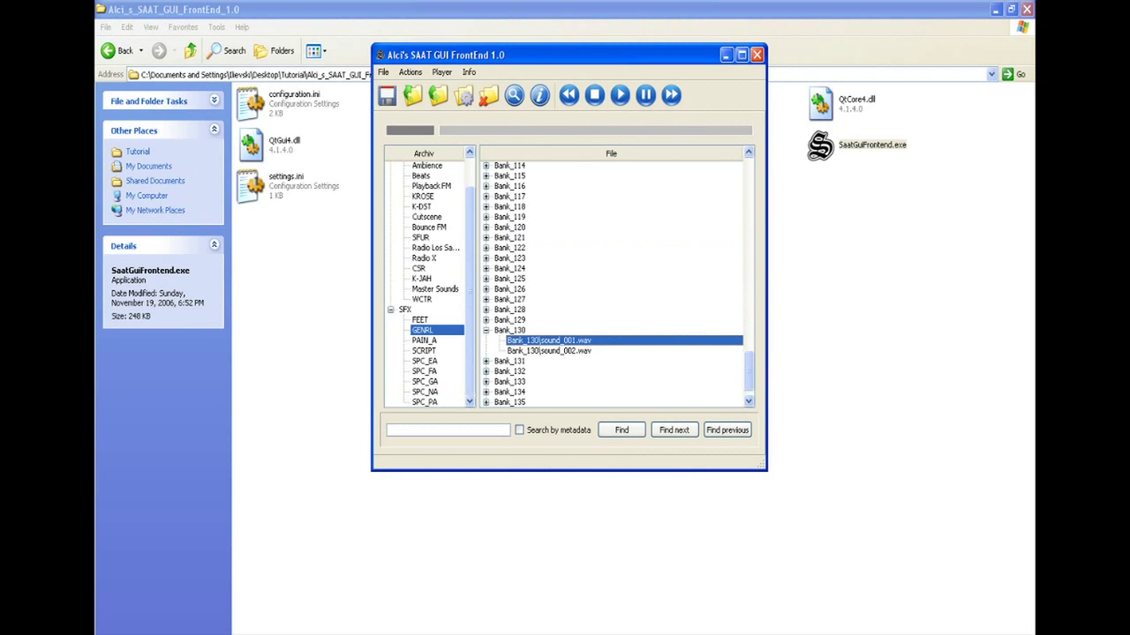
pyautogui.click(486, 330)
# Step: Expand Bank_068 in the GENRL file list to show all of its sounds
pyautogui.scroll(20, 486, 330)
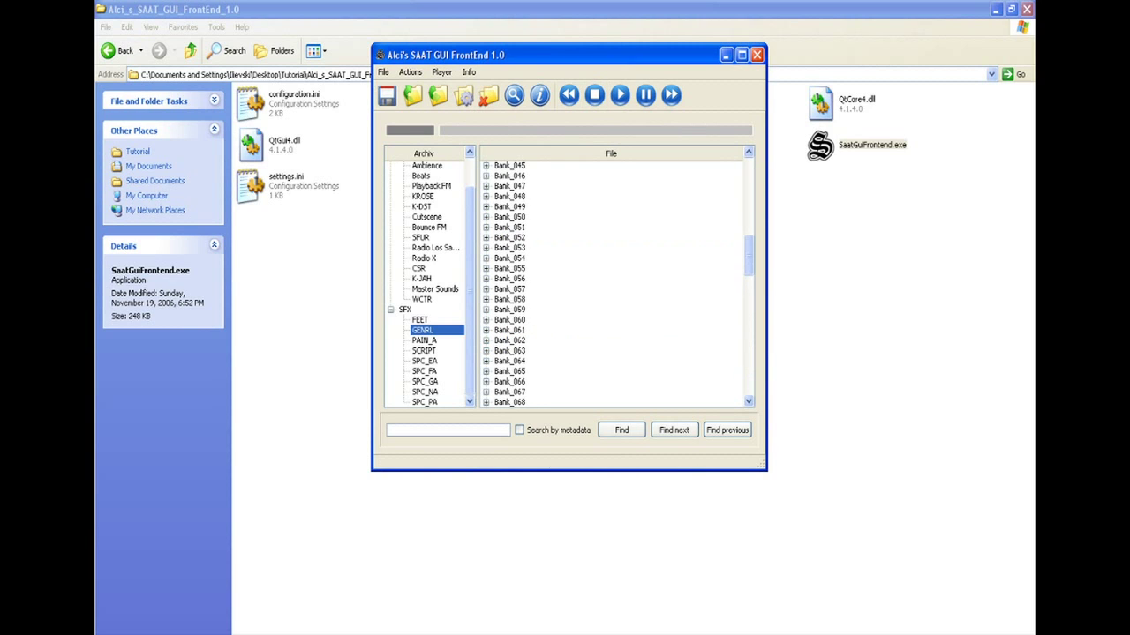
pyautogui.scroll(-3, 613, 283)
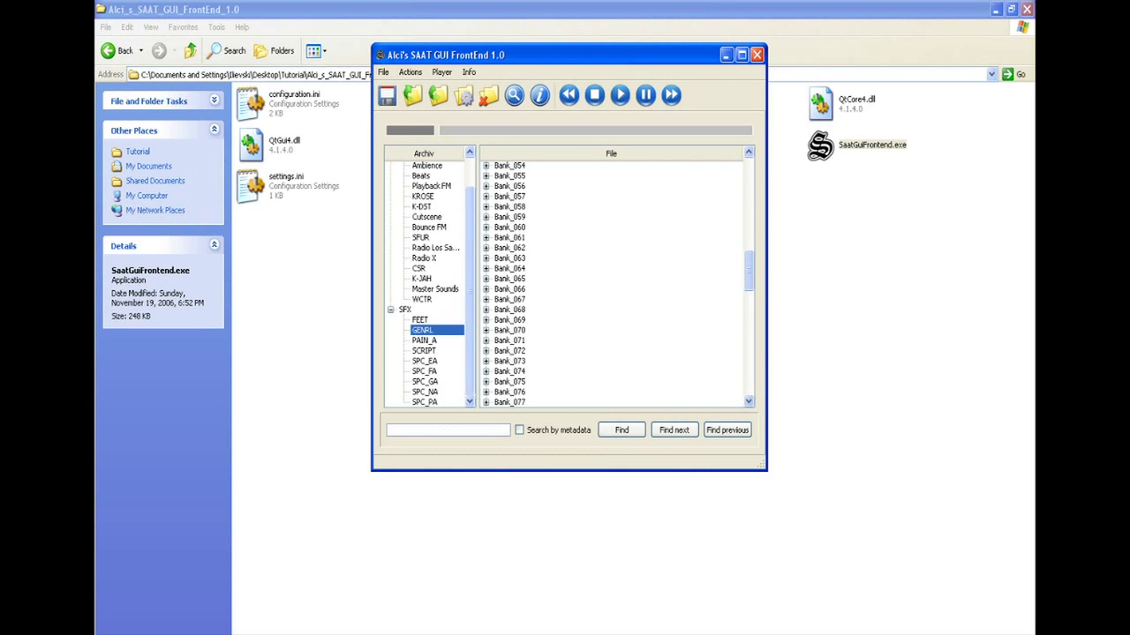
pyautogui.doubleClick(510, 310)
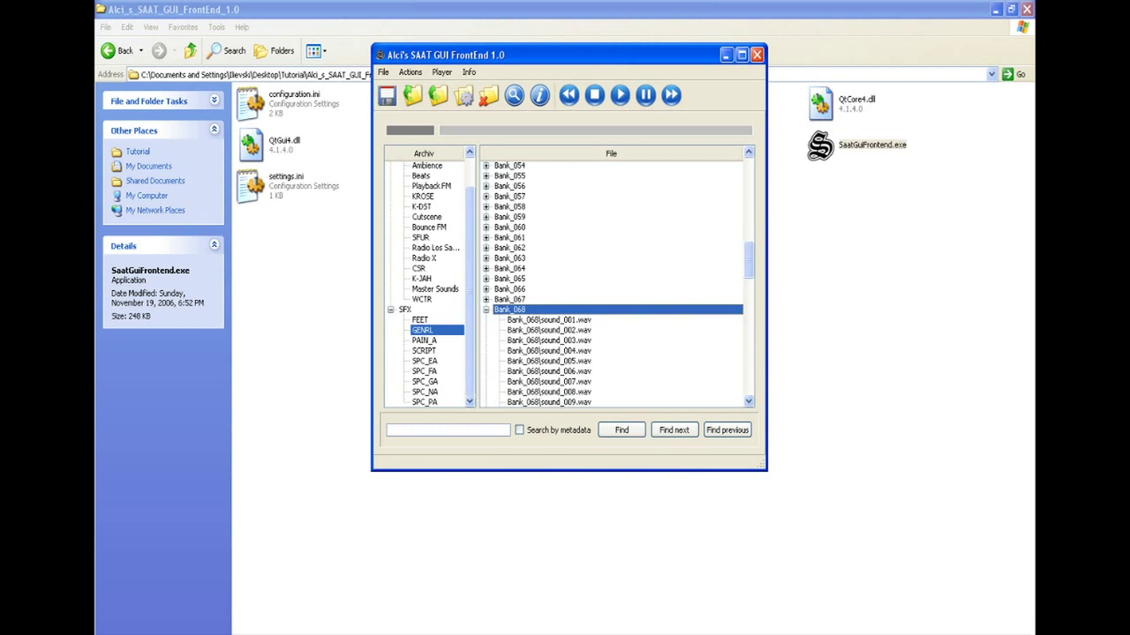
pyautogui.scroll(-4, 510, 310)
pyautogui.scroll(1, 510, 310)
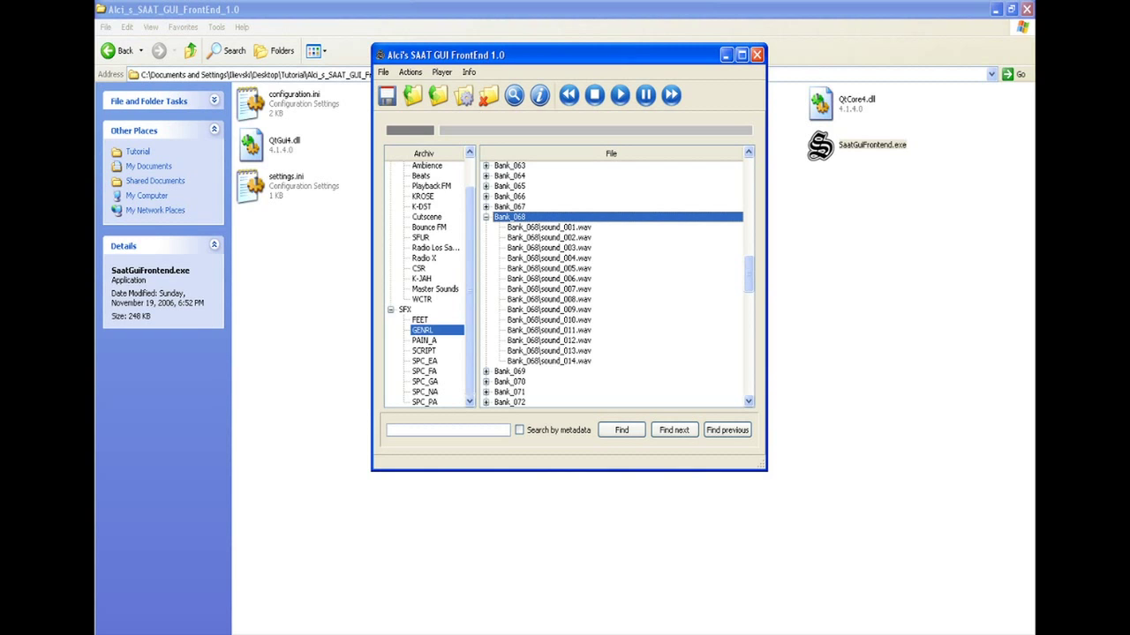
# Step: Play the Bank_068 sounds one after another from sound_001.wav through sound_005.wav
pyautogui.doubleClick(549, 228)
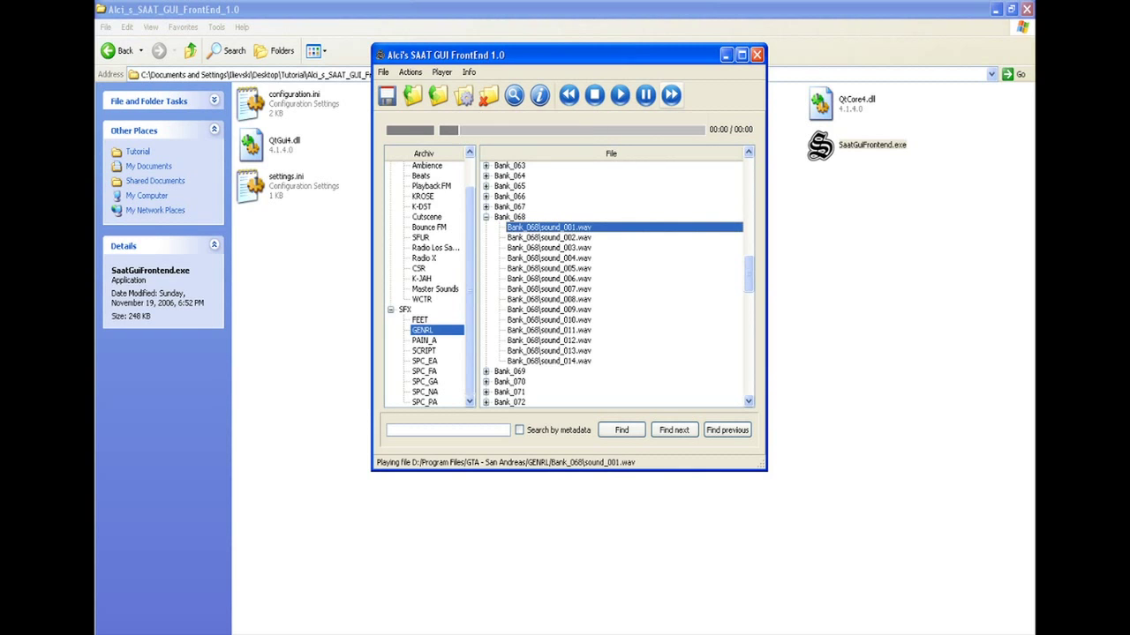
pyautogui.click(672, 95)
pyautogui.click(671, 94)
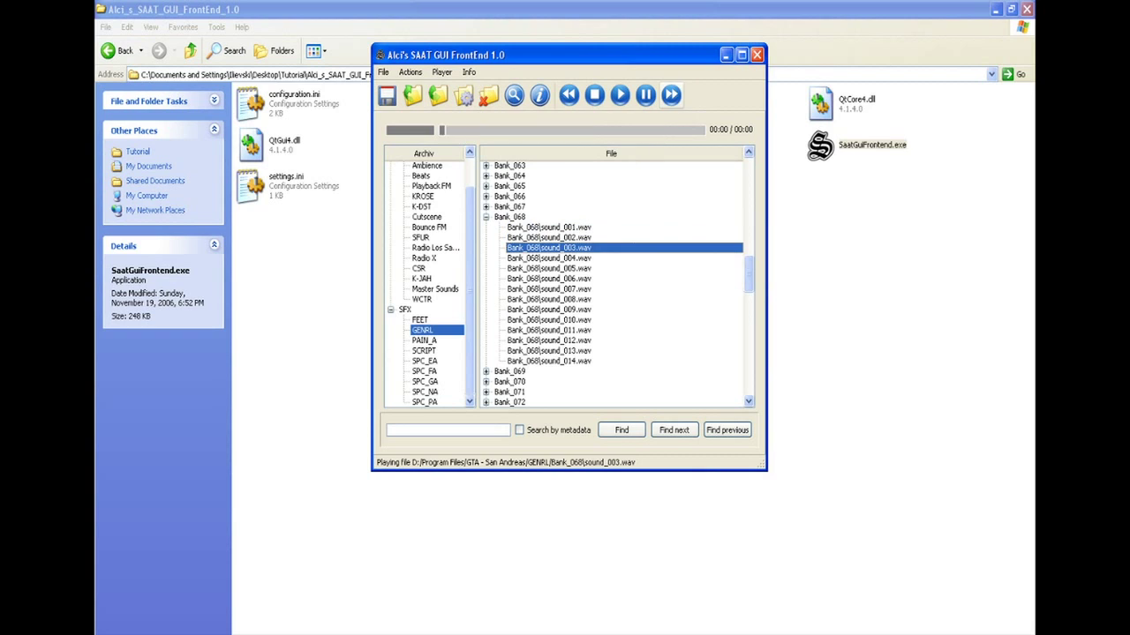
pyautogui.click(670, 94)
pyautogui.click(671, 94)
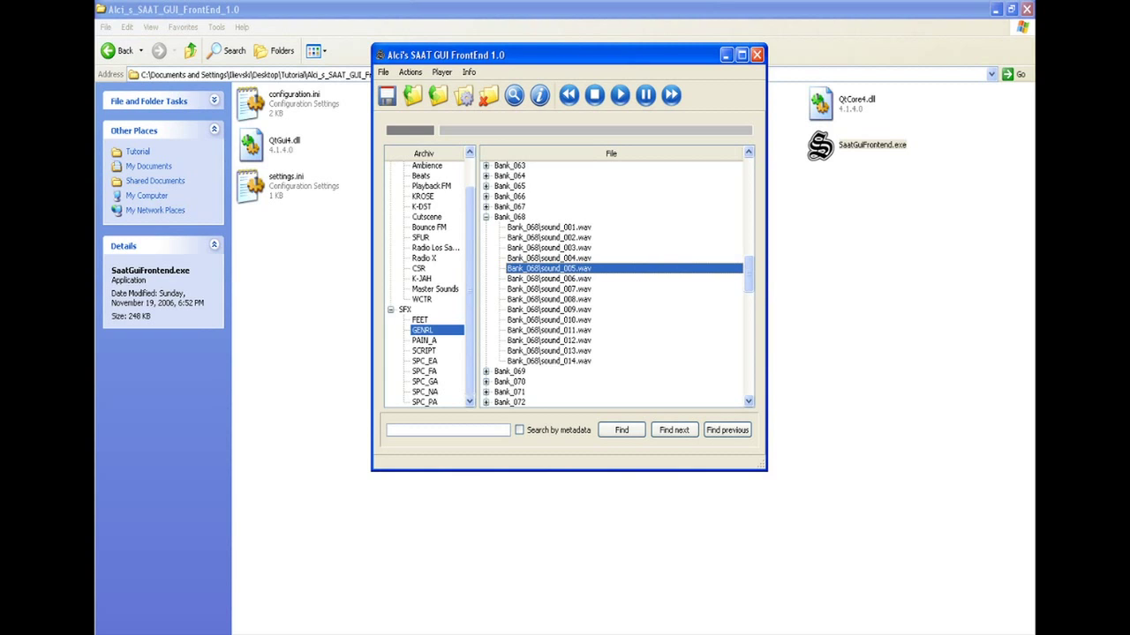
# Step: Play sound_011.wav in Bank_068, skip to sound_012.wav and stop playback
pyautogui.click(548, 330)
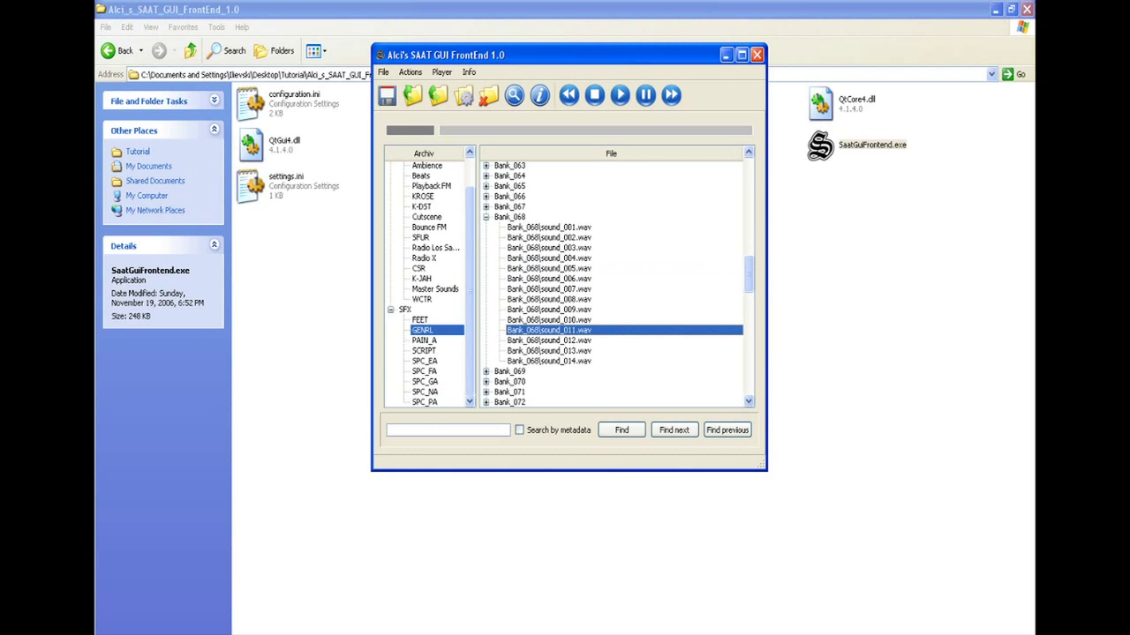
pyautogui.click(549, 340)
pyautogui.doubleClick(549, 330)
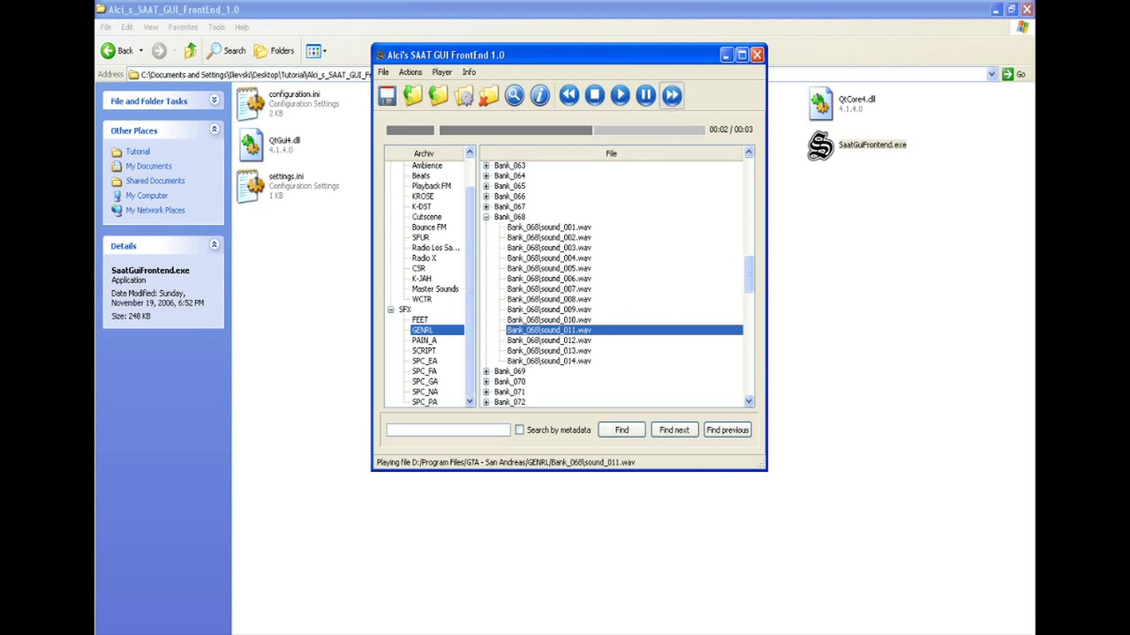
pyautogui.click(671, 95)
pyautogui.click(594, 94)
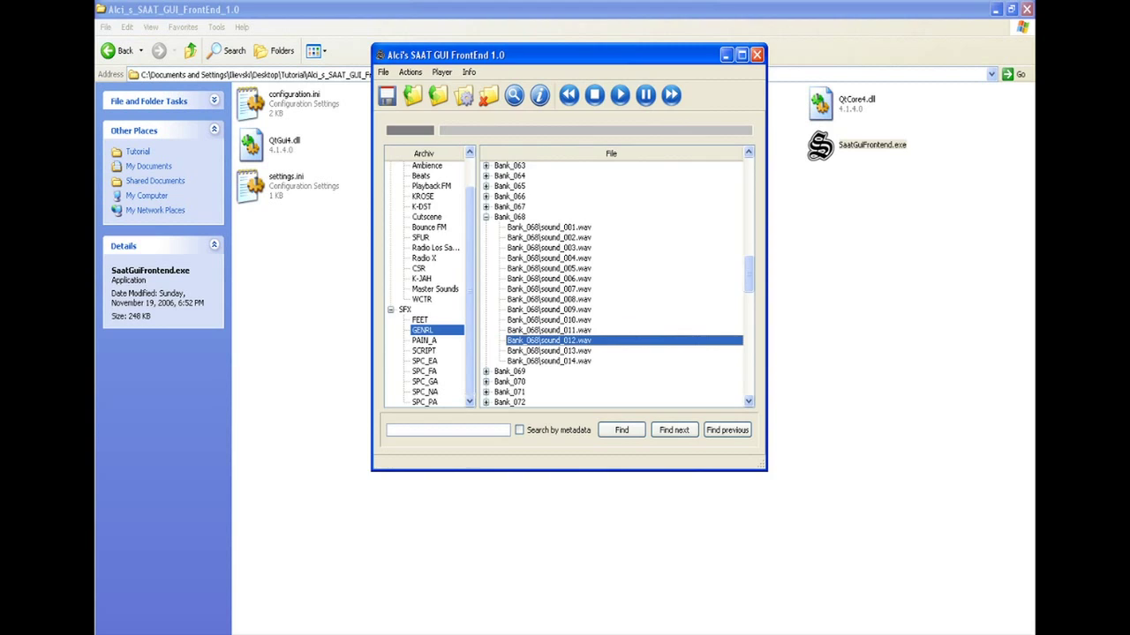
# Step: Select sound_011.wav in Bank_068 and get the SAAT window out of the way without quitting it
pyautogui.click(838, 291)
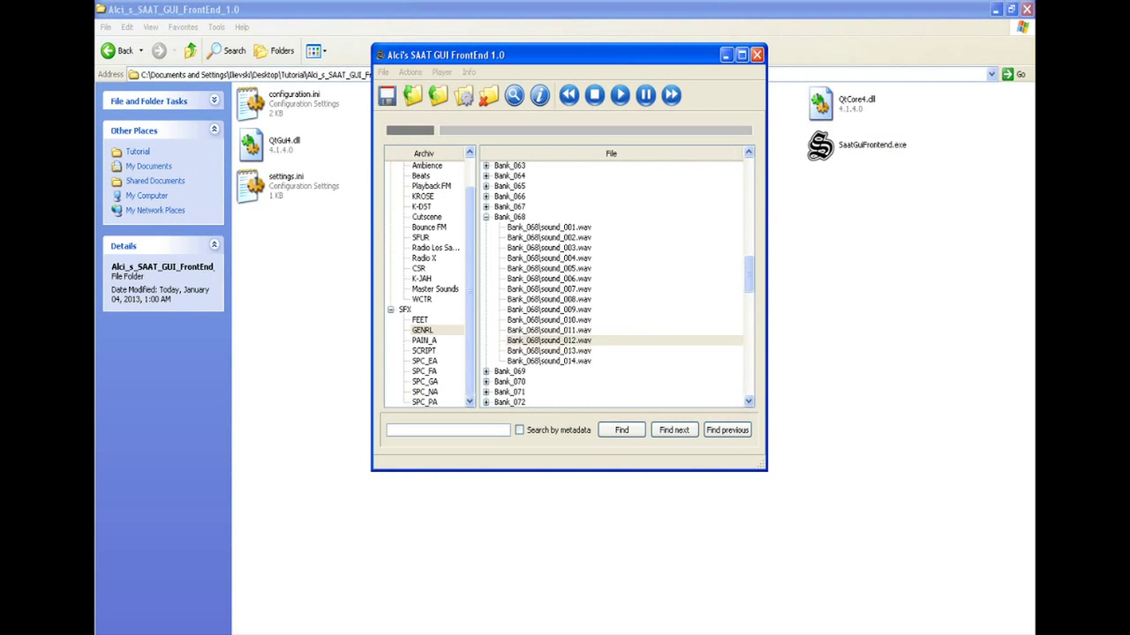
pyautogui.click(549, 330)
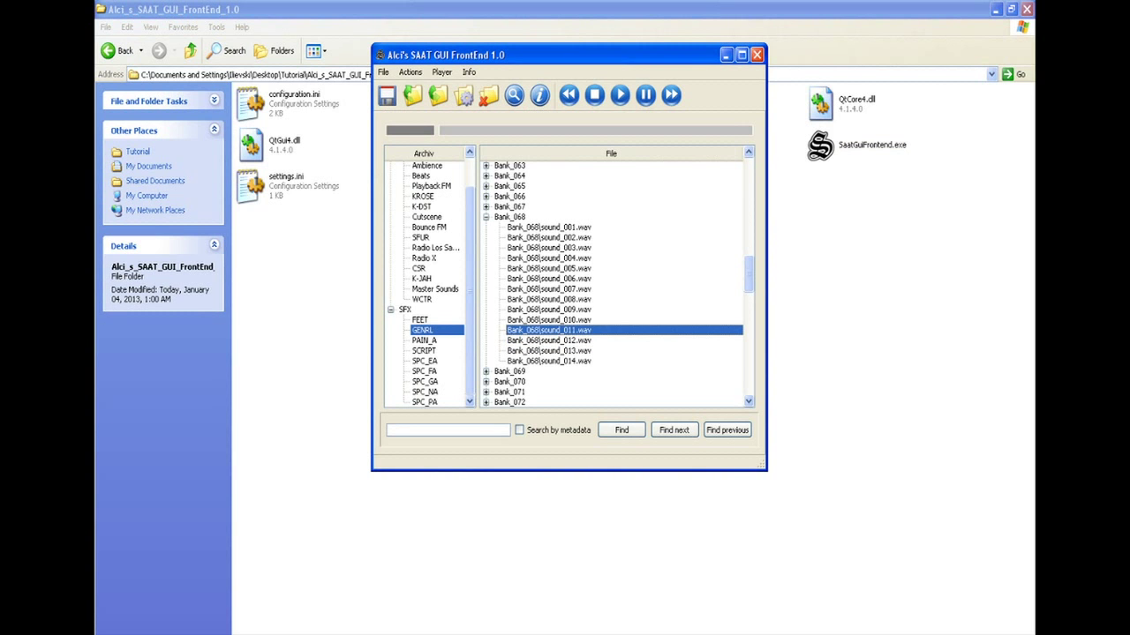
pyautogui.click(549, 340)
pyautogui.click(549, 321)
pyautogui.click(549, 330)
pyautogui.click(757, 55)
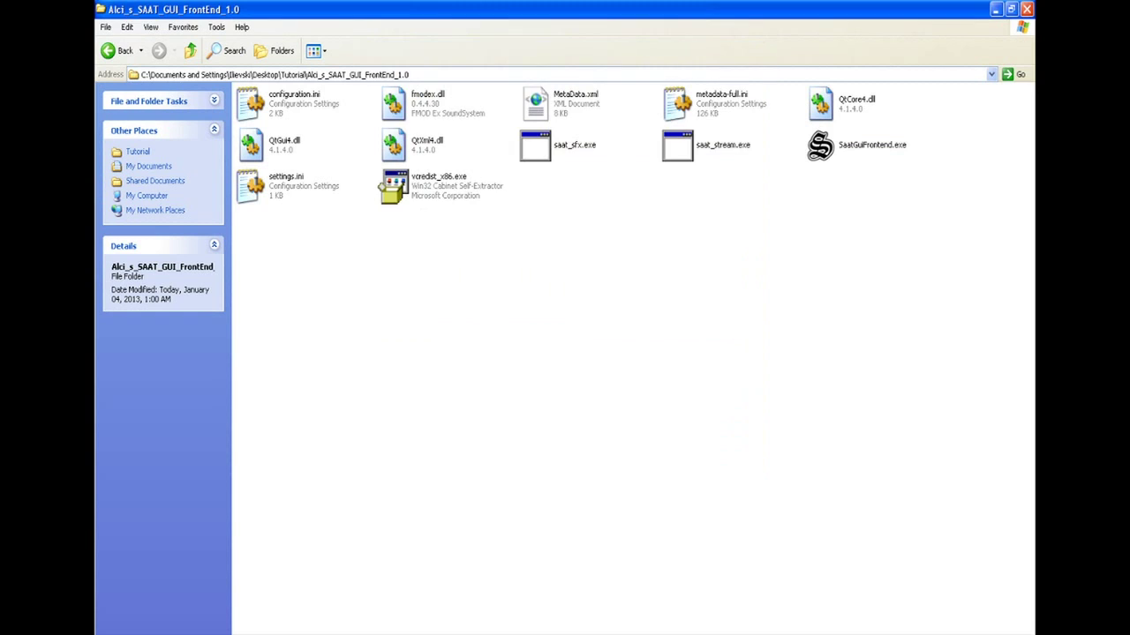
# Step: Return to the Tutorial folder and open the Cason_SA-361_1.0 folder
pyautogui.click(118, 51)
pyautogui.click(423, 238)
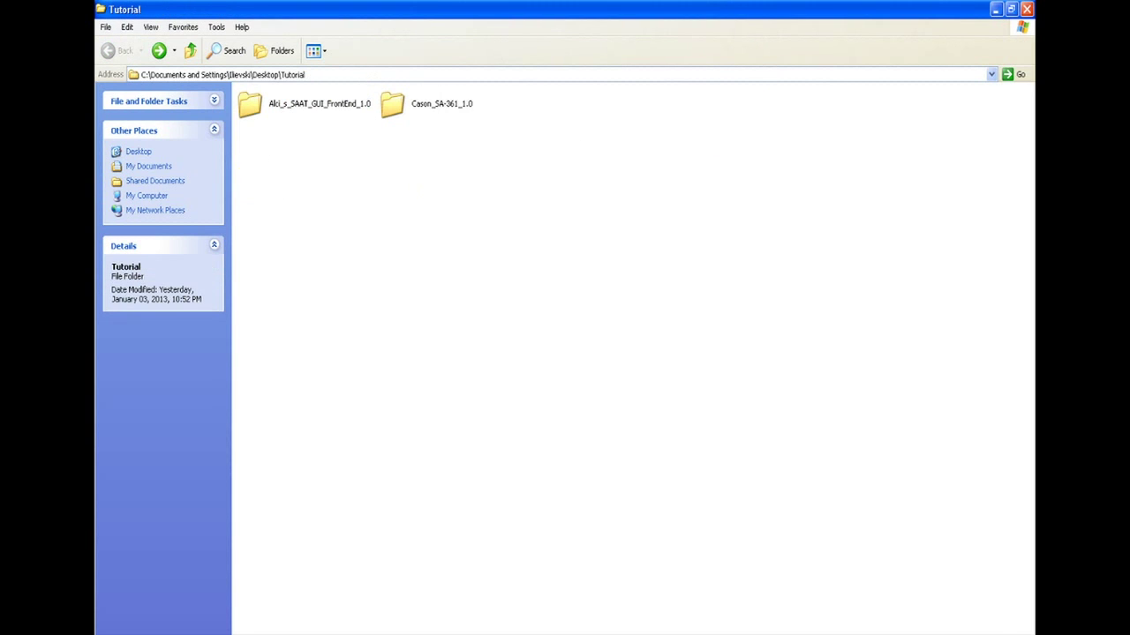
pyautogui.doubleClick(427, 104)
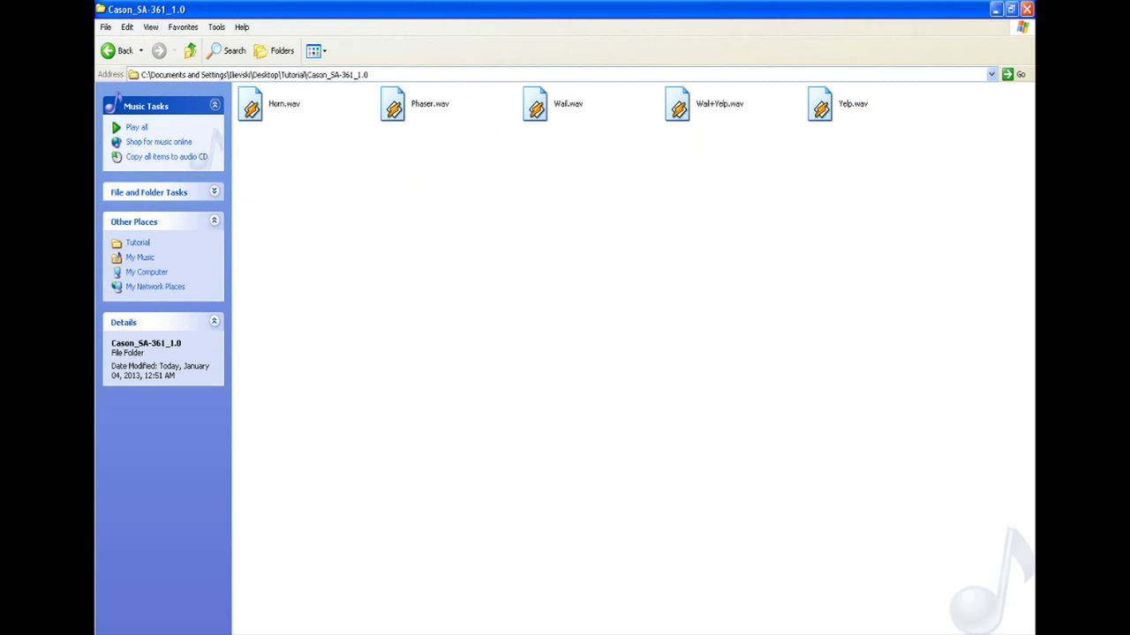
# Step: Compare the original and new sirens by playing Bank_068 sound_011.wav in SAAT GUI FrontEnd and opening Wail.wav from the Cason_SA-361_1.0 folder
pyautogui.hotkey('alt', 'Tab')
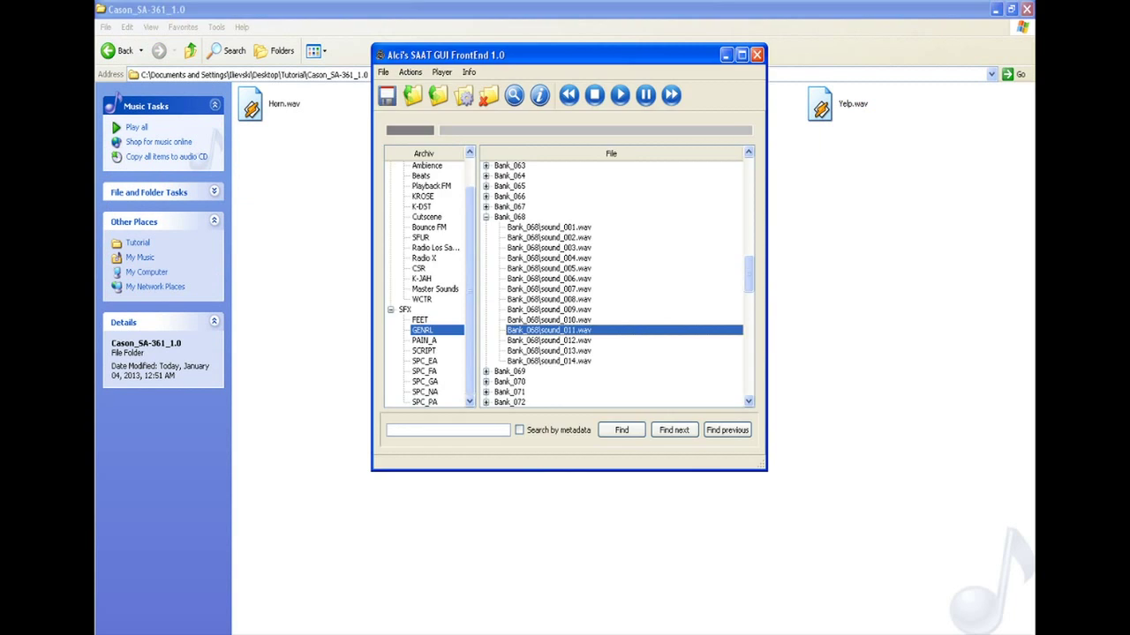
pyautogui.hotkey('alt', 'Tab')
pyautogui.hotkey('alt', 'Tab')
pyautogui.hotkey('alt', 'Tab')
pyautogui.hotkey('alt', 'Tab')
pyautogui.click(619, 95)
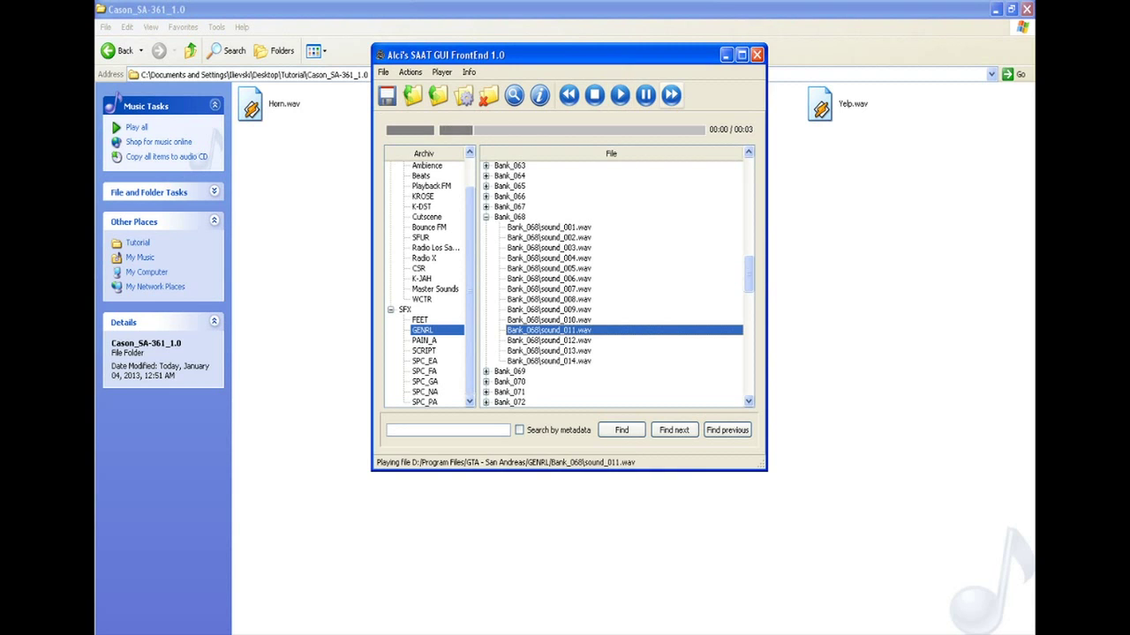
pyautogui.hotkey('alt', 'Tab')
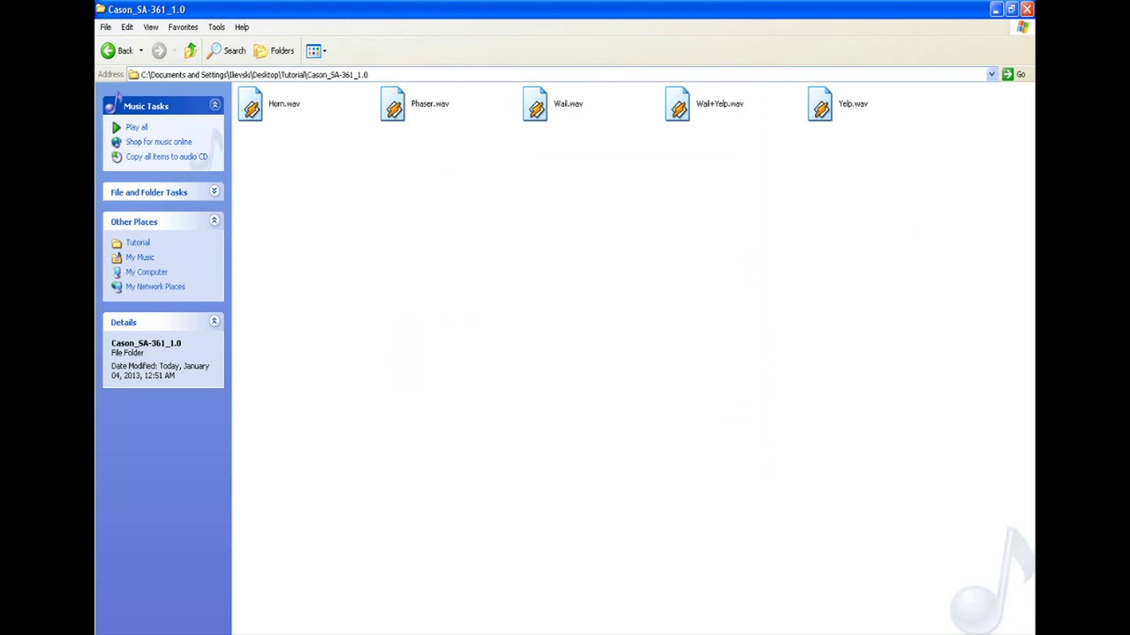
pyautogui.click(542, 107)
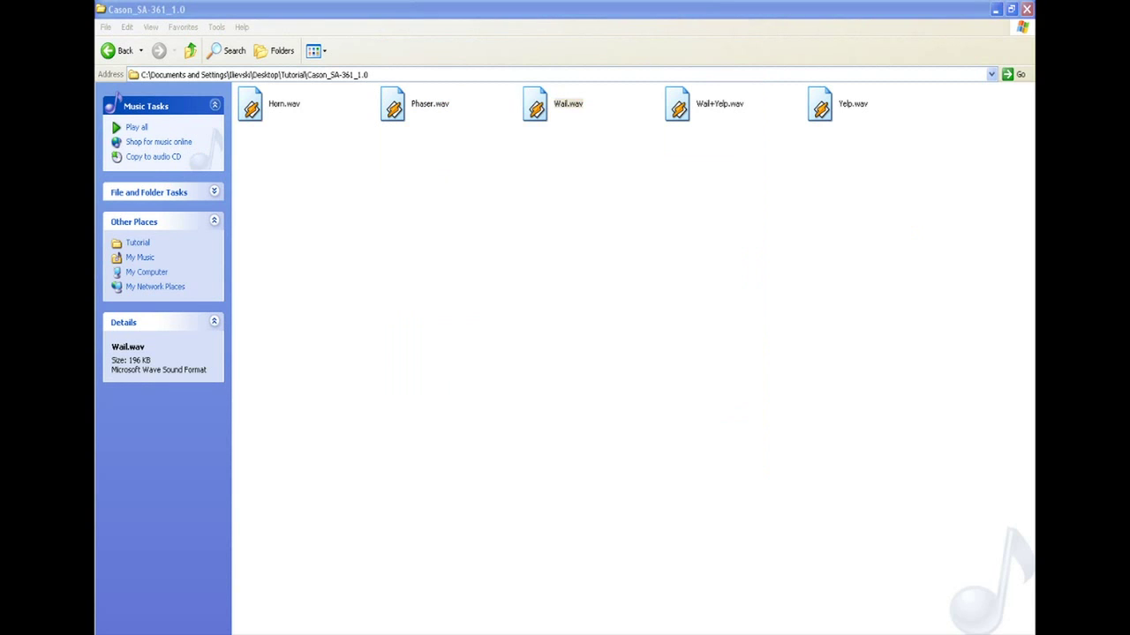
# Step: Rename Wail.wav in the Cason_SA-361_1.0 folder as sound_011.wav, keeping the .wav extension
pyautogui.hotkey('alt', 'Tab')
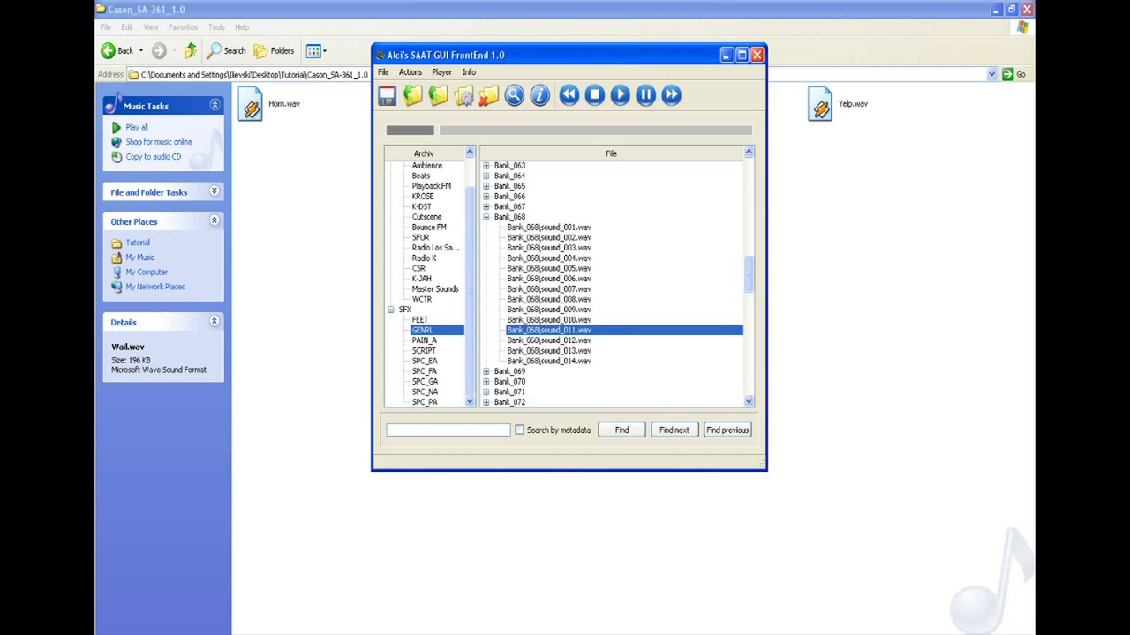
pyautogui.click(340, 159)
pyautogui.click(537, 105)
pyautogui.rightClick(560, 96)
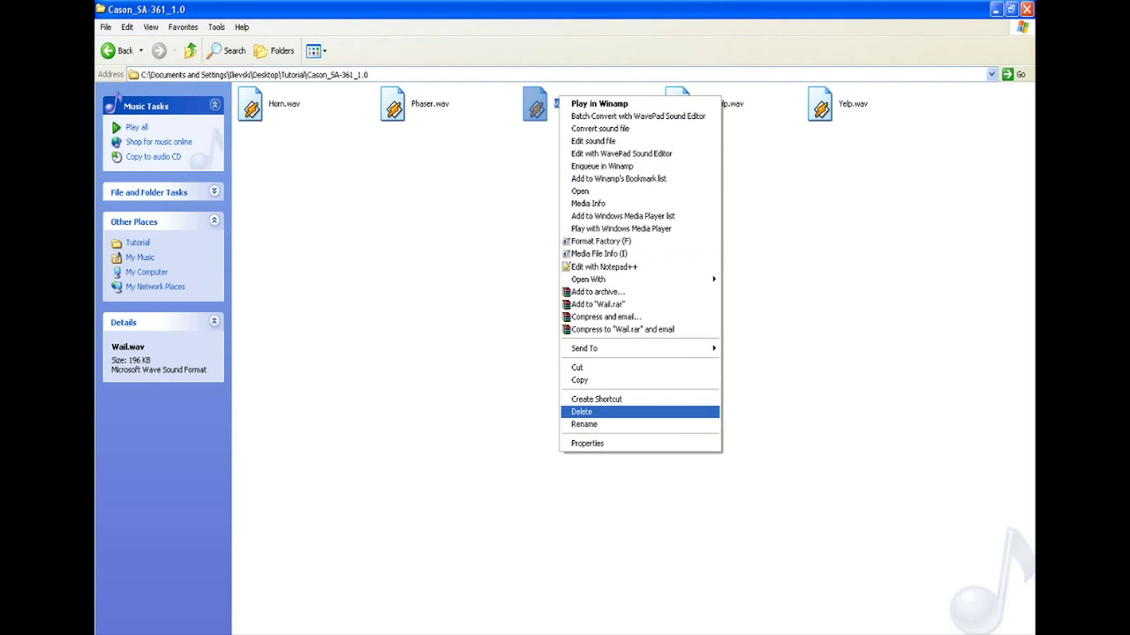
pyautogui.click(584, 424)
pyautogui.write('sd')
pyautogui.write('nd_011')
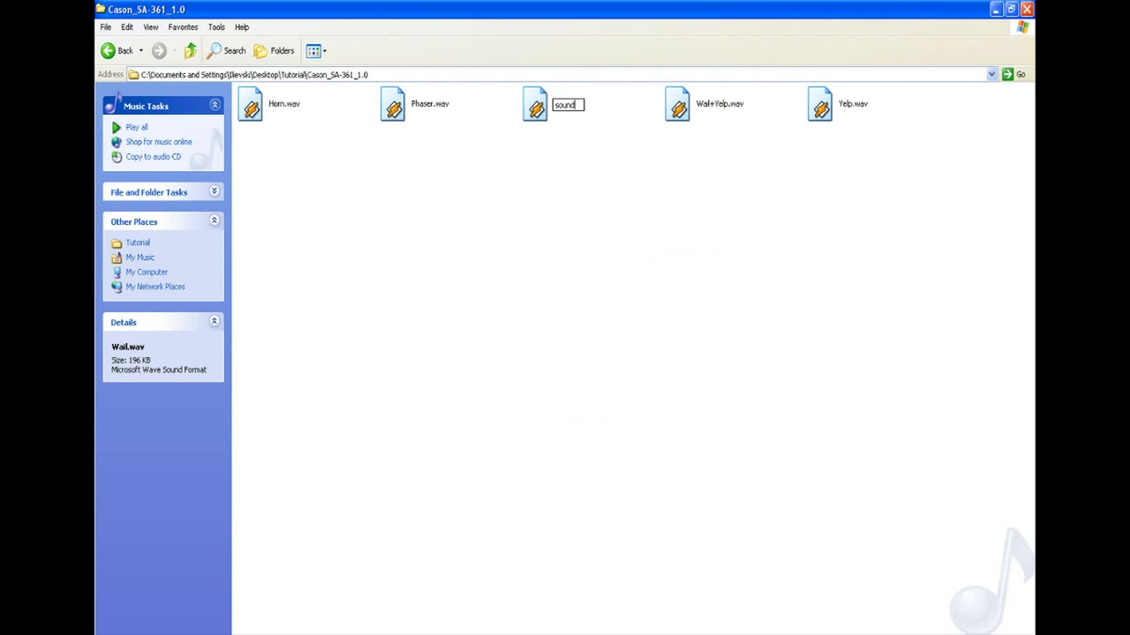
pyautogui.press('Return')
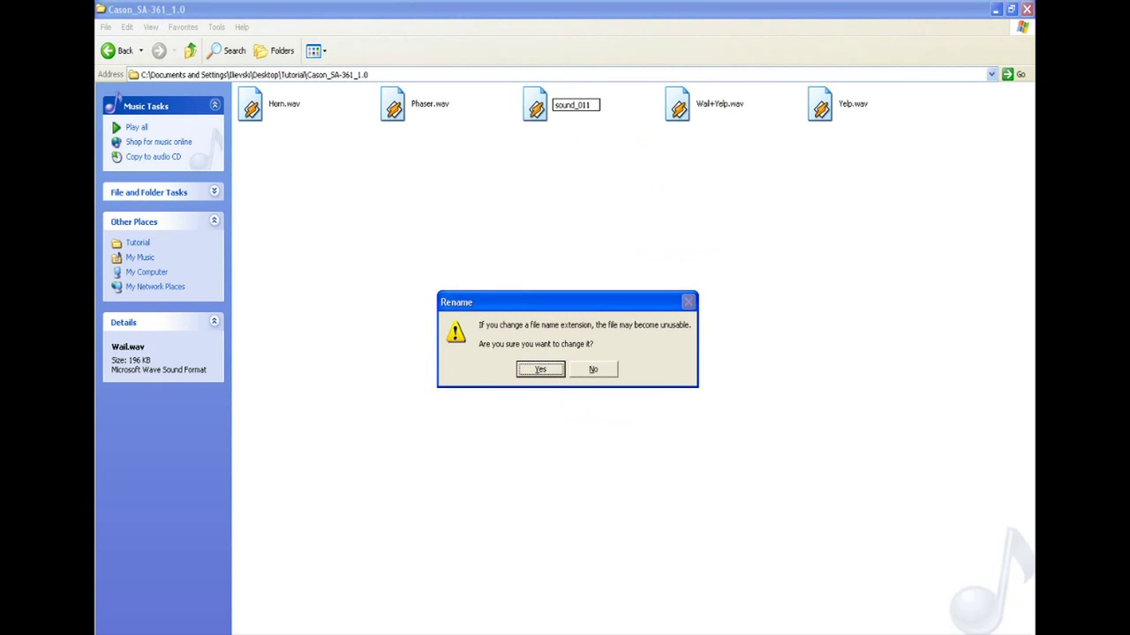
pyautogui.press('n')
pyautogui.moveTo(571, 105); pyautogui.dragTo(555, 105)
pyautogui.write('sound_011')
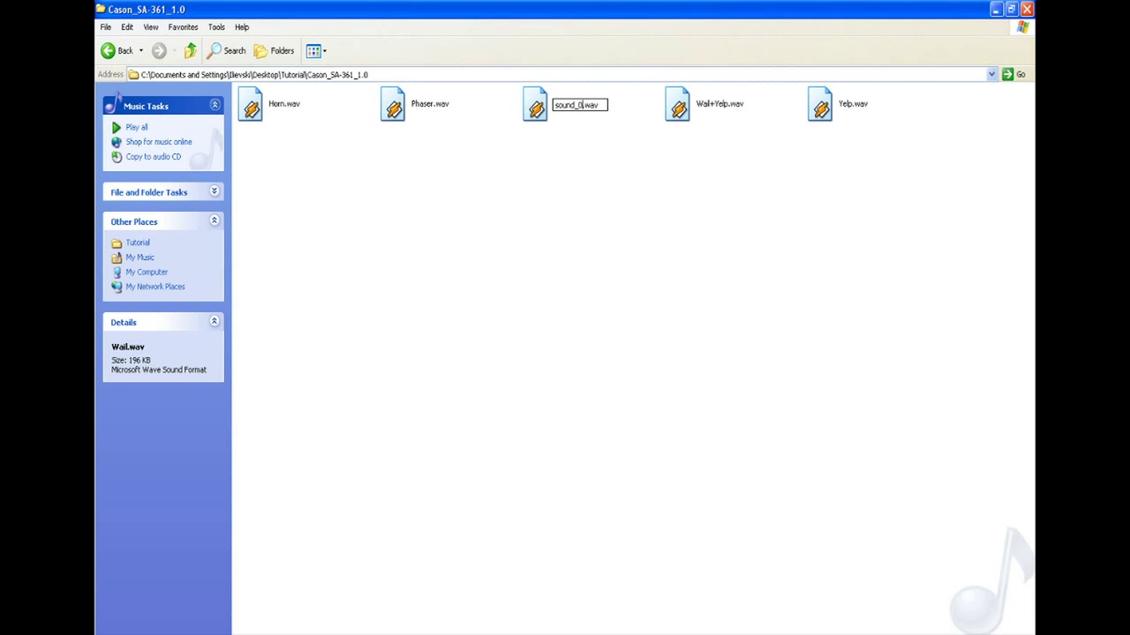
pyautogui.press('Return')
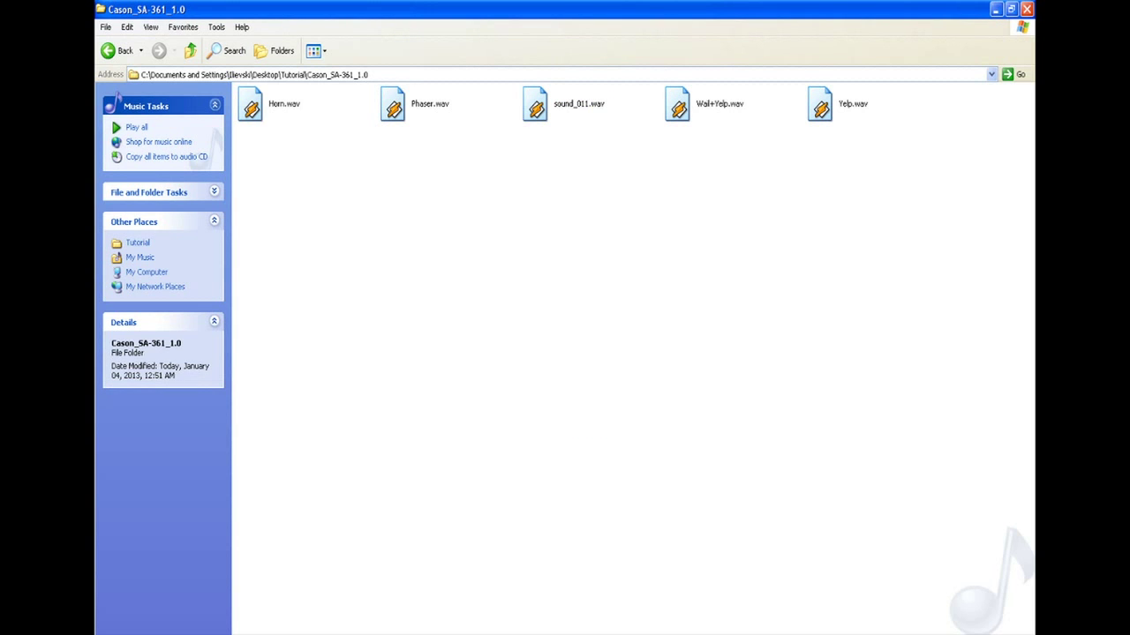
pyautogui.rightClick(600, 104)
pyautogui.click(627, 433)
pyautogui.press('End')
pyautogui.hotkey('shift', 'Left')
pyautogui.hotkey('shift', 'Left')
pyautogui.hotkey('shift', 'Left')
pyautogui.hotkey('shift', 'Left')
pyautogui.click(590, 105)
pyautogui.press('Left')
pyautogui.press('Left')
pyautogui.press('Left')
pyautogui.press('Left')
pyautogui.hotkey('shift', 'Home')
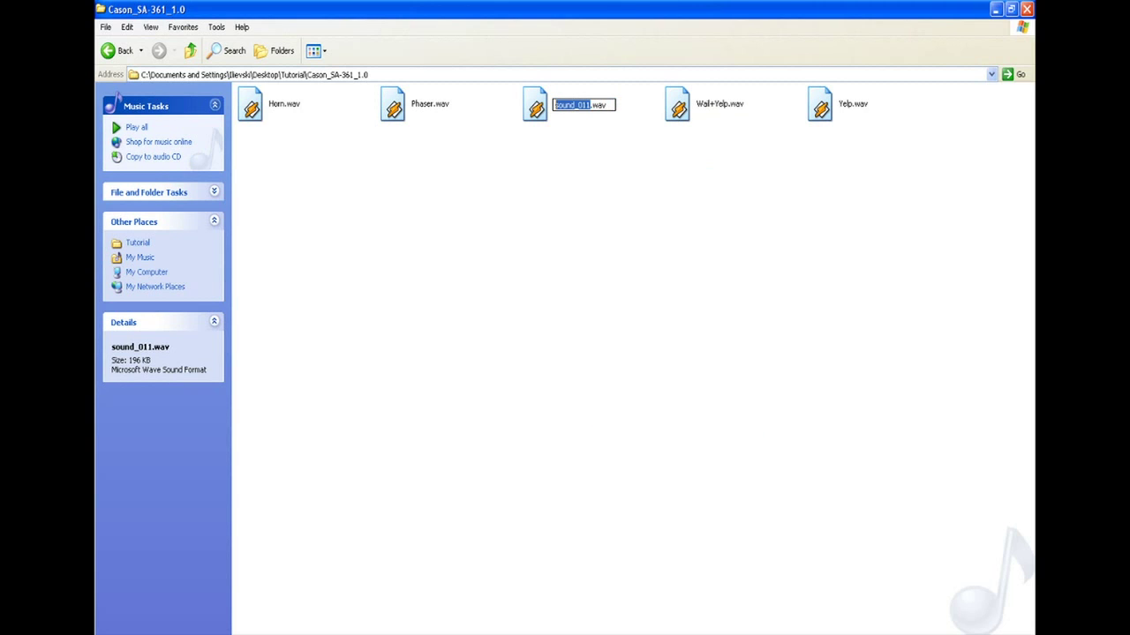
pyautogui.press('Escape')
pyautogui.click(582, 264)
# Step: In SAAT GUI FrontEnd, replace Bank_068 sound_011.wav with sound_011.wav from the Cason_SA-361_1.0 folder inside Tutorial on the Desktop
pyautogui.hotkey('alt', 'Tab')
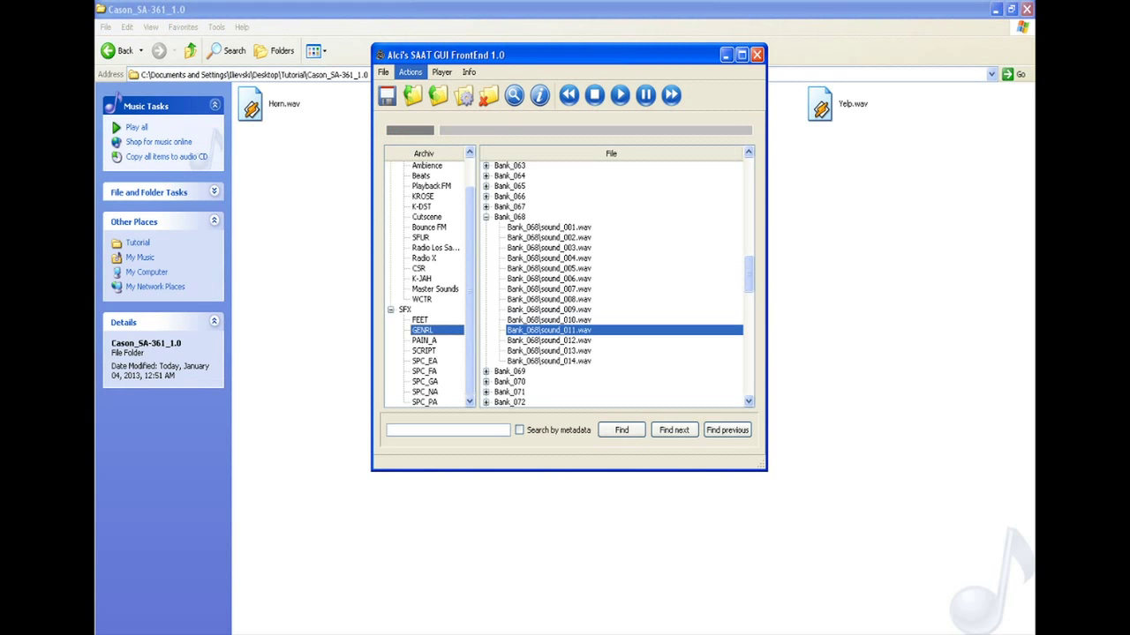
pyautogui.click(409, 71)
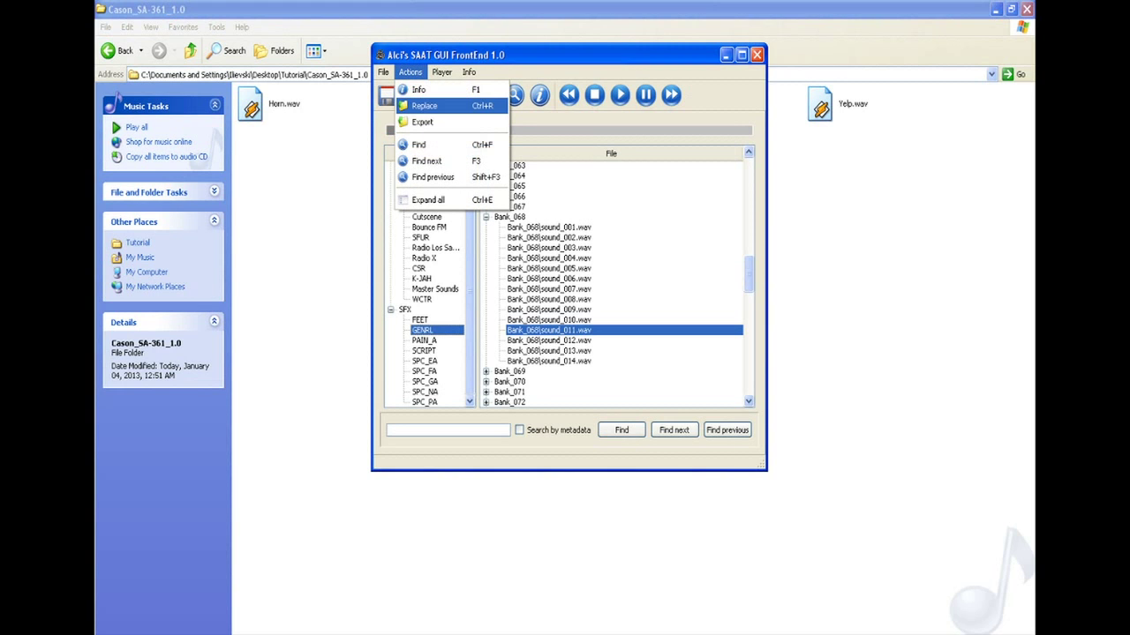
pyautogui.click(423, 105)
pyautogui.click(408, 183)
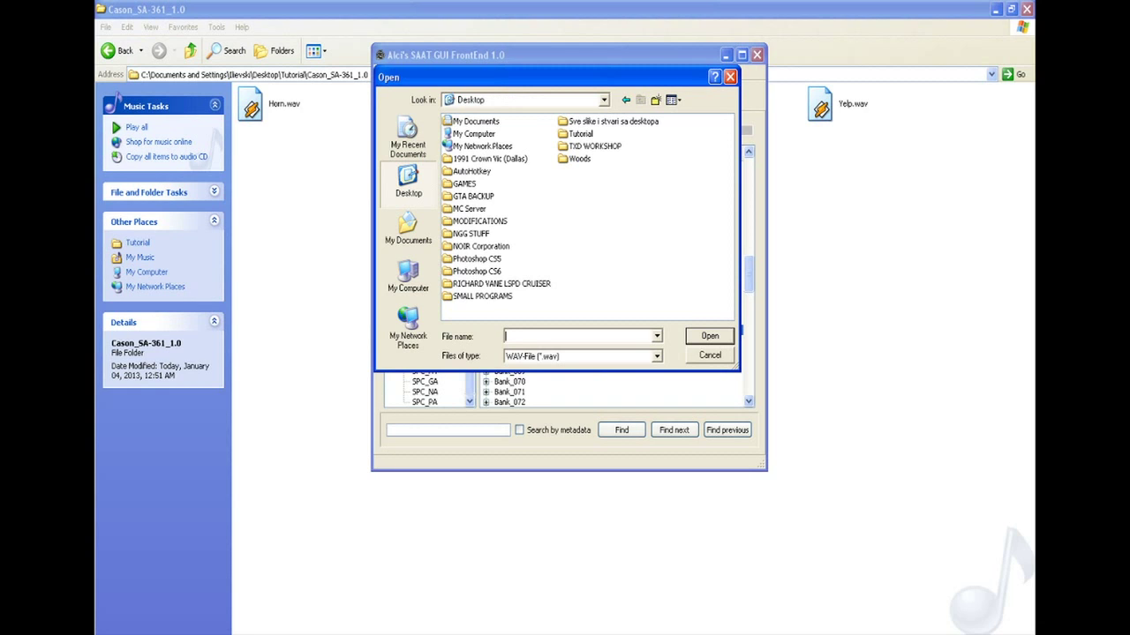
pyautogui.doubleClick(580, 134)
pyautogui.doubleClick(477, 133)
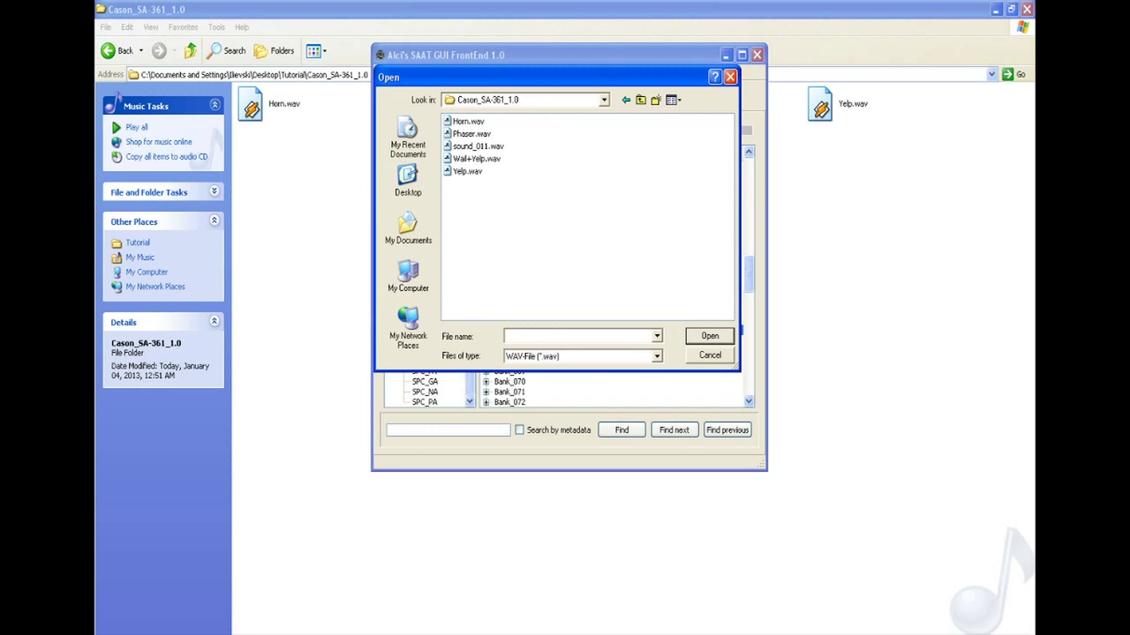
pyautogui.click(473, 145)
pyautogui.click(710, 337)
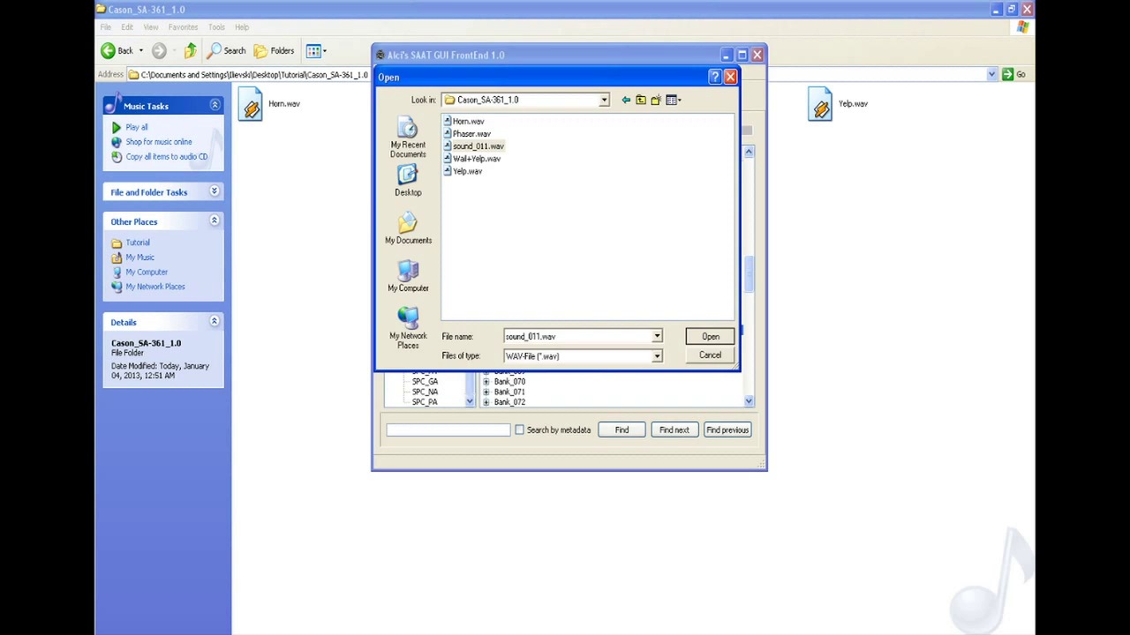
pyautogui.hotkey('alt', 'F4')
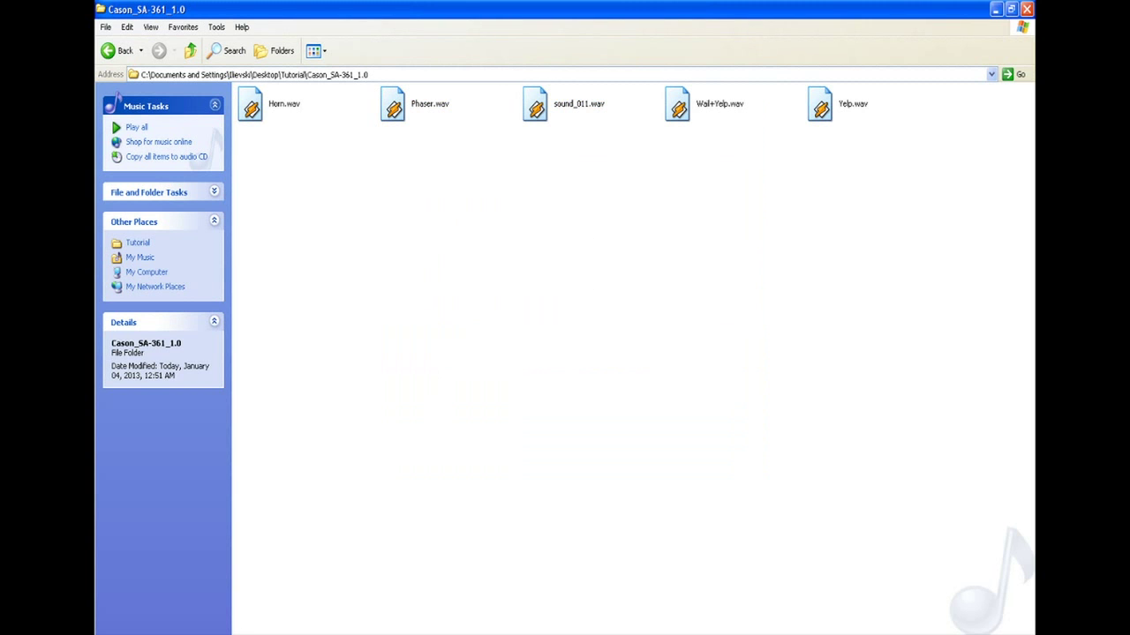
pyautogui.rightClick(853, 105)
pyautogui.click(794, 291)
pyautogui.hotkey('alt', 'Tab')
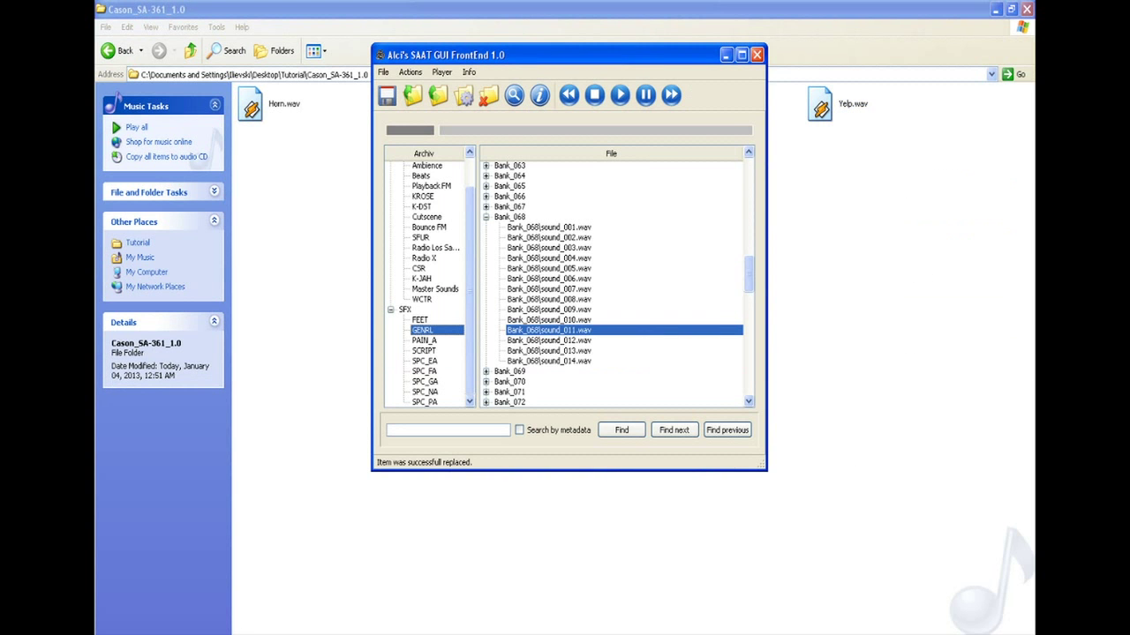
# Step: Select and play sound_012.wav in Bank_068, then minimize the SAAT window to get back to the folder
pyautogui.press('Down')
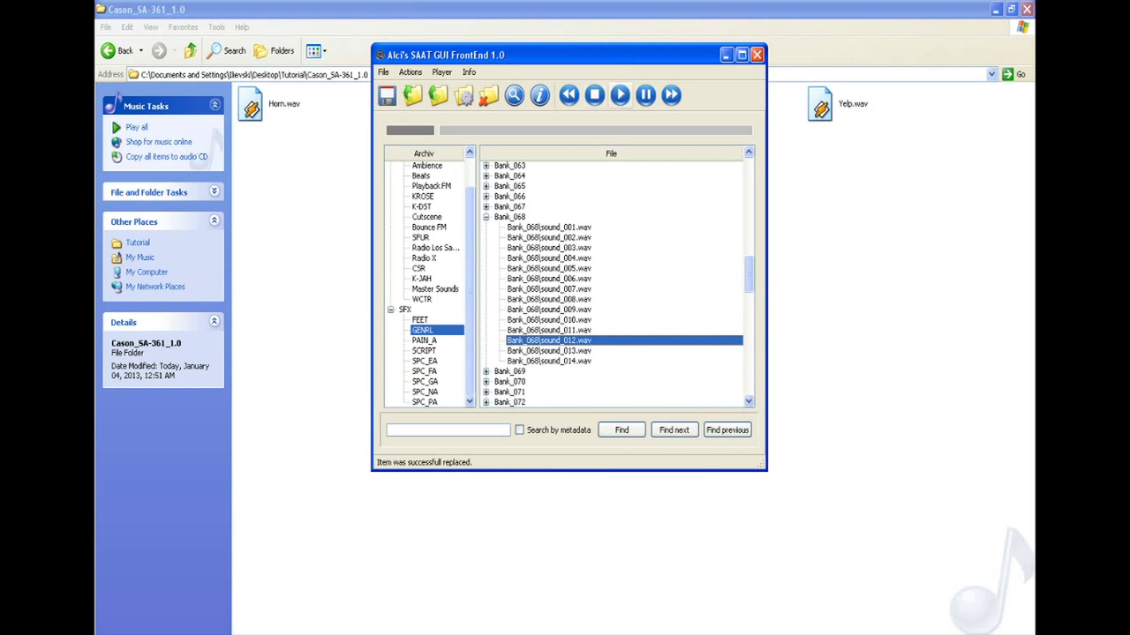
pyautogui.click(619, 94)
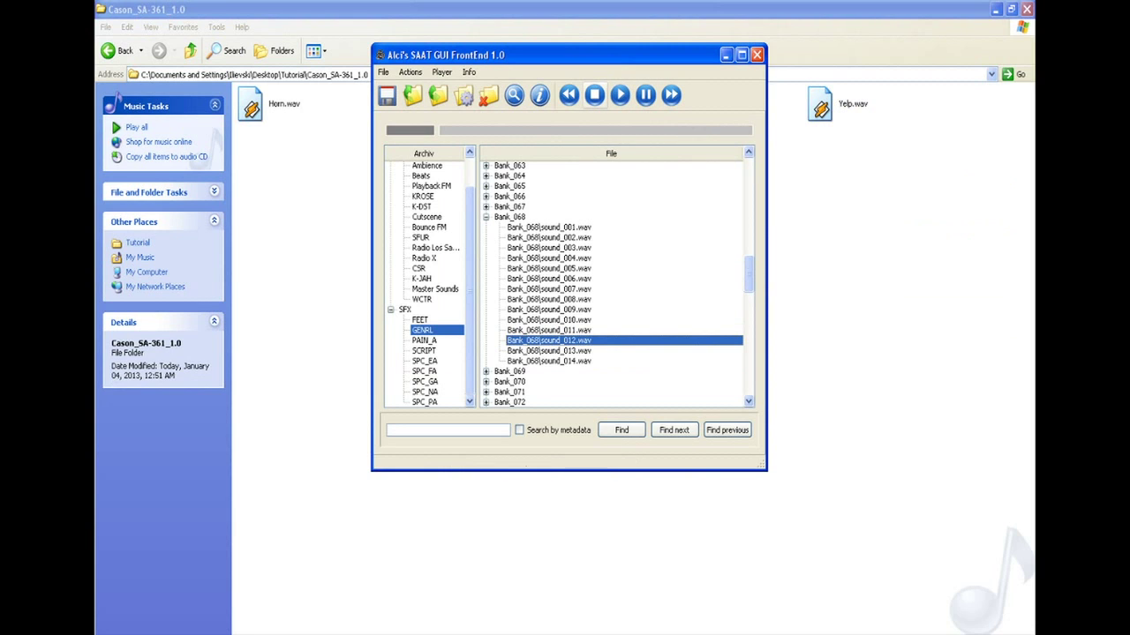
pyautogui.click(726, 55)
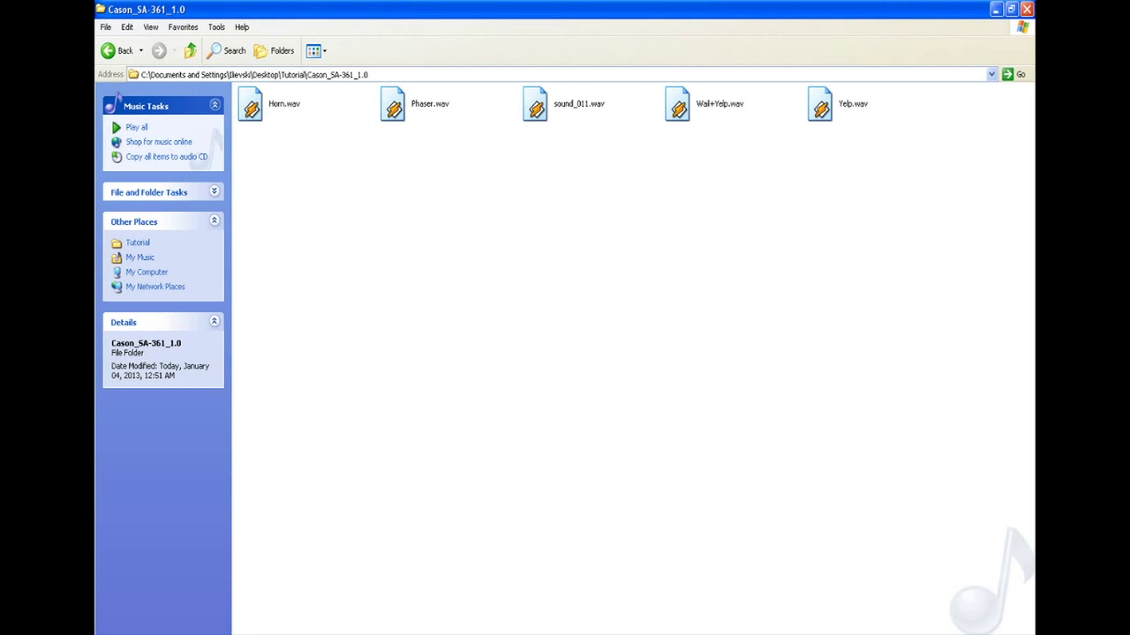
# Step: Rename Yelp.wav in the Cason_SA-361_1.0 folder as sound_012.wav
pyautogui.rightClick(835, 101)
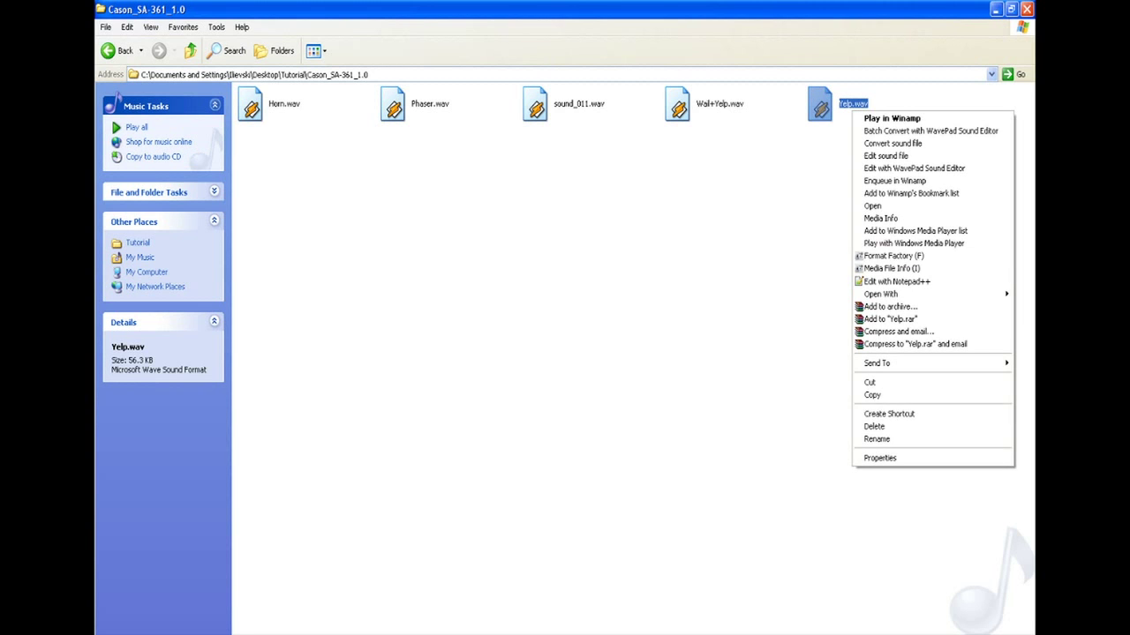
pyautogui.click(882, 439)
pyautogui.hotkey('shift', 'Left')
pyautogui.hotkey('shift', 'Left')
pyautogui.hotkey('shift', 'Left')
pyautogui.hotkey('shift', 'Left')
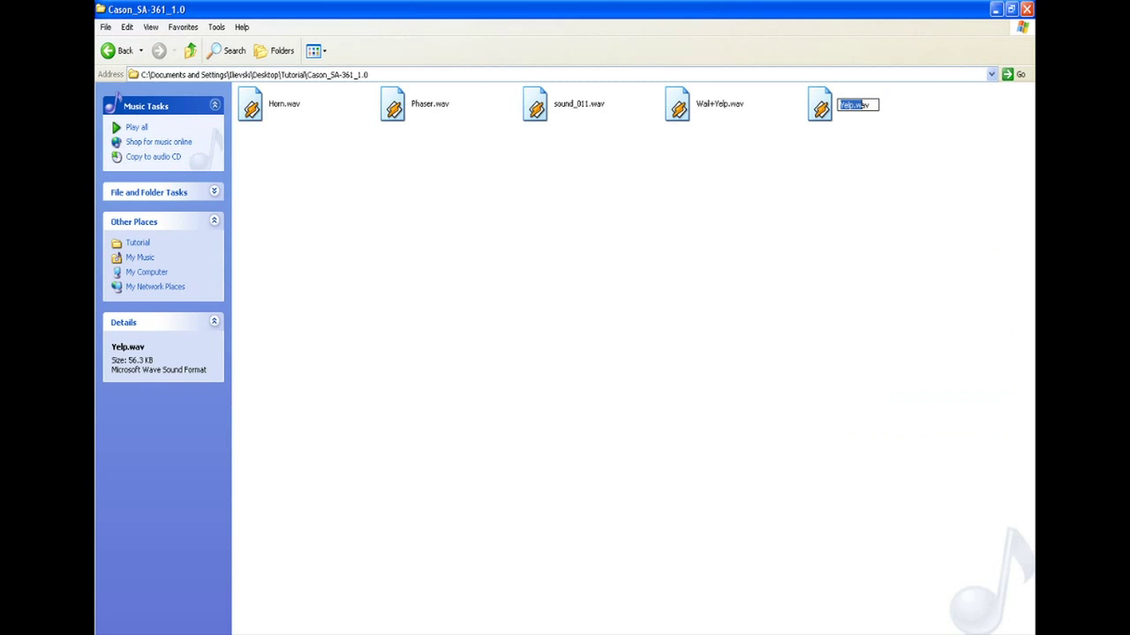
pyautogui.write('sound_0')
pyautogui.press('BackSpace')
pyautogui.press('BackSpace')
pyautogui.write('_012')
pyautogui.press('Return')
# Step: Switch to SAAT GUI FrontEnd and replace Bank_068 sound_012.wav with sound_012.wav from the Cason_SA-361_1.0 folder
pyautogui.hotkey('alt', 'Tab')
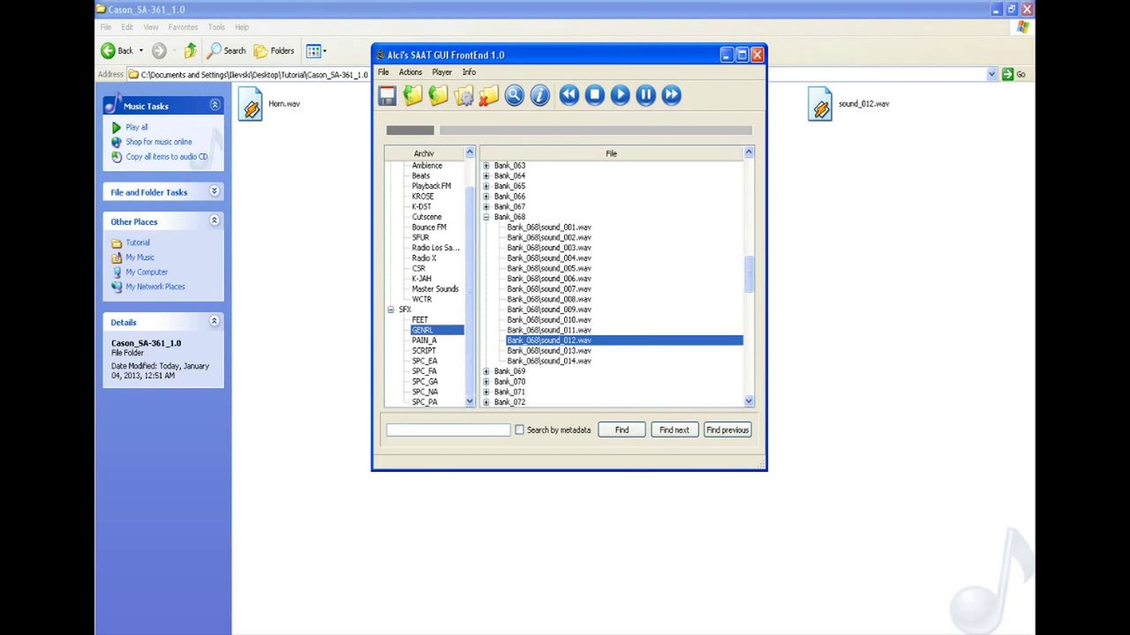
pyautogui.click(410, 73)
pyautogui.click(424, 106)
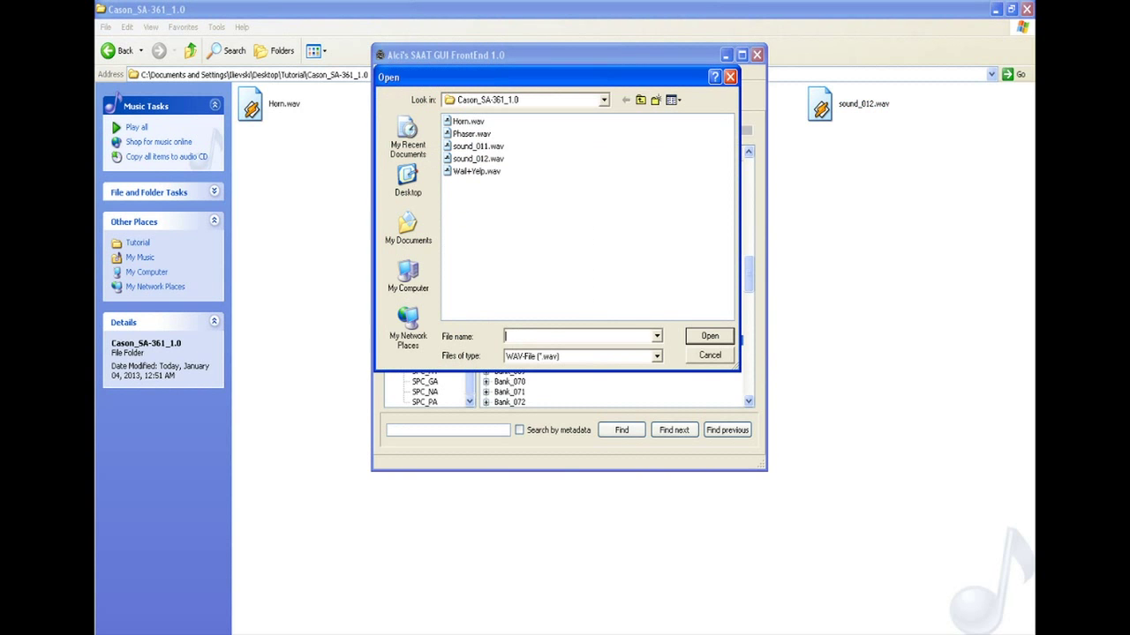
pyautogui.click(478, 158)
pyautogui.press('Return')
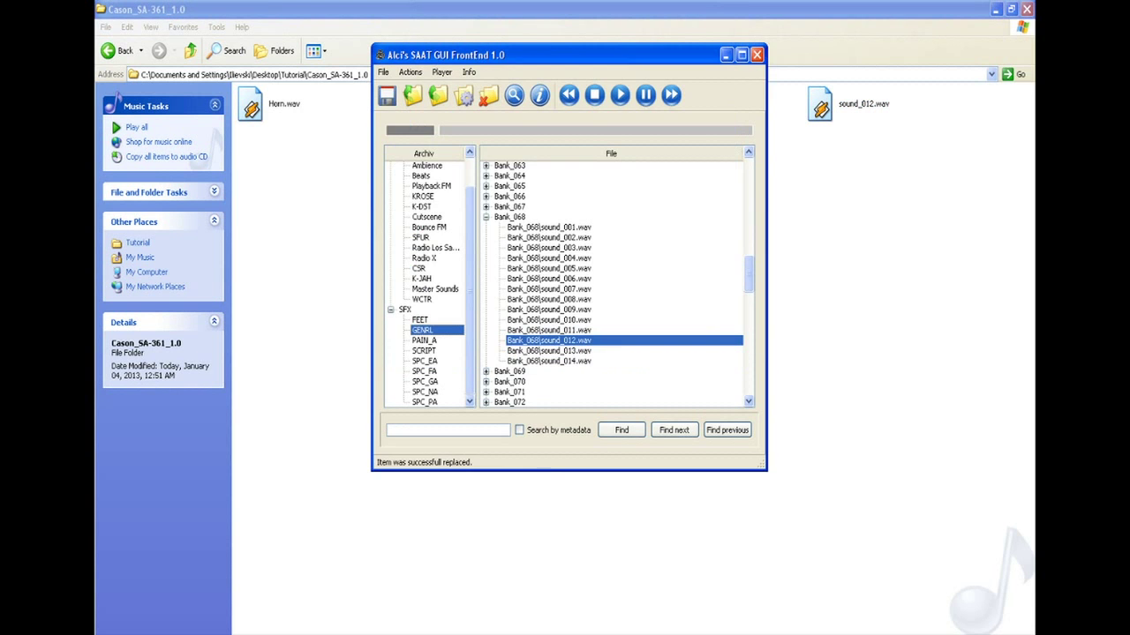
# Step: Save the modified GENRL archive
pyautogui.hotkey('alt', 'f')
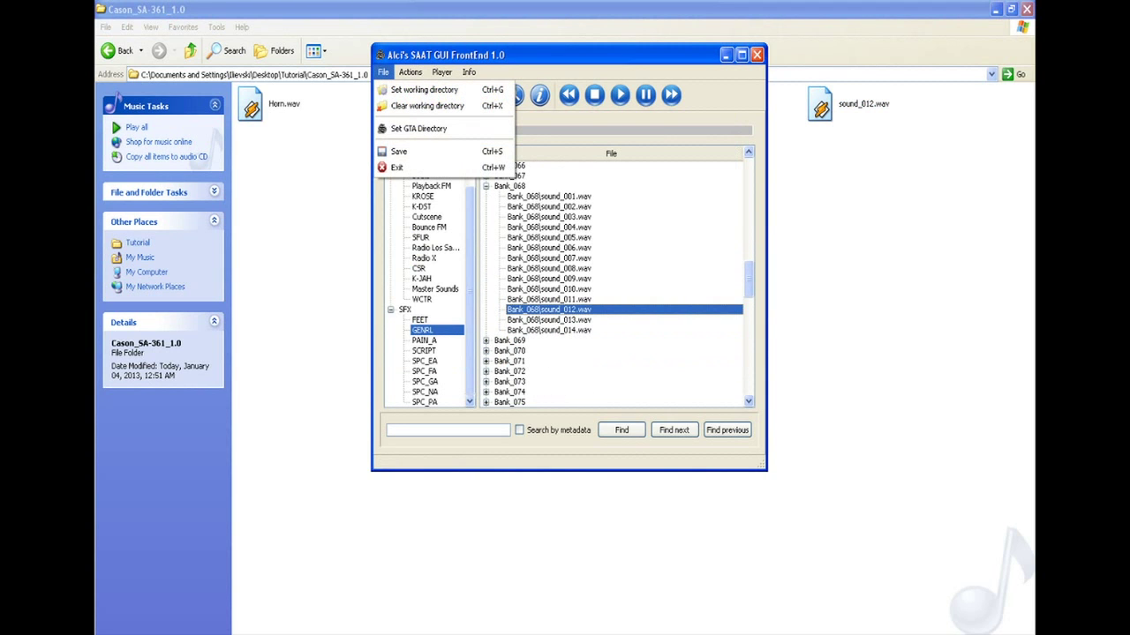
pyautogui.press('Down')
pyautogui.press('Down')
pyautogui.press('Down')
pyautogui.press('Down')
pyautogui.press('Return')
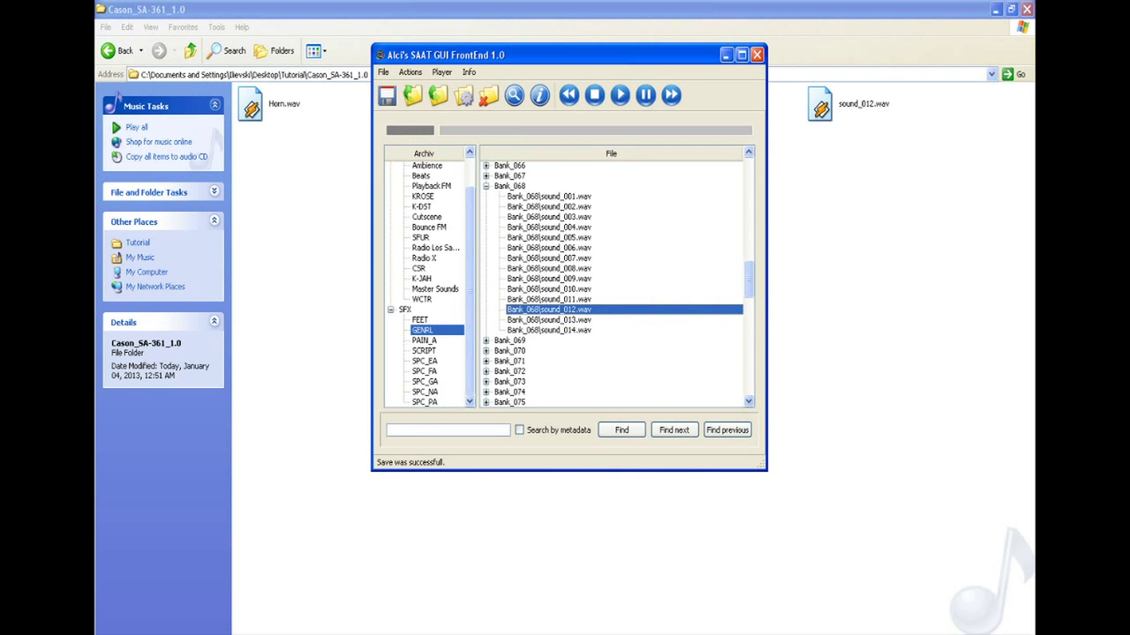
# Step: Play the replaced sound_011.wav and sound_012.wav in Bank_068 to check them, adjusting the playback volume
pyautogui.click(549, 299)
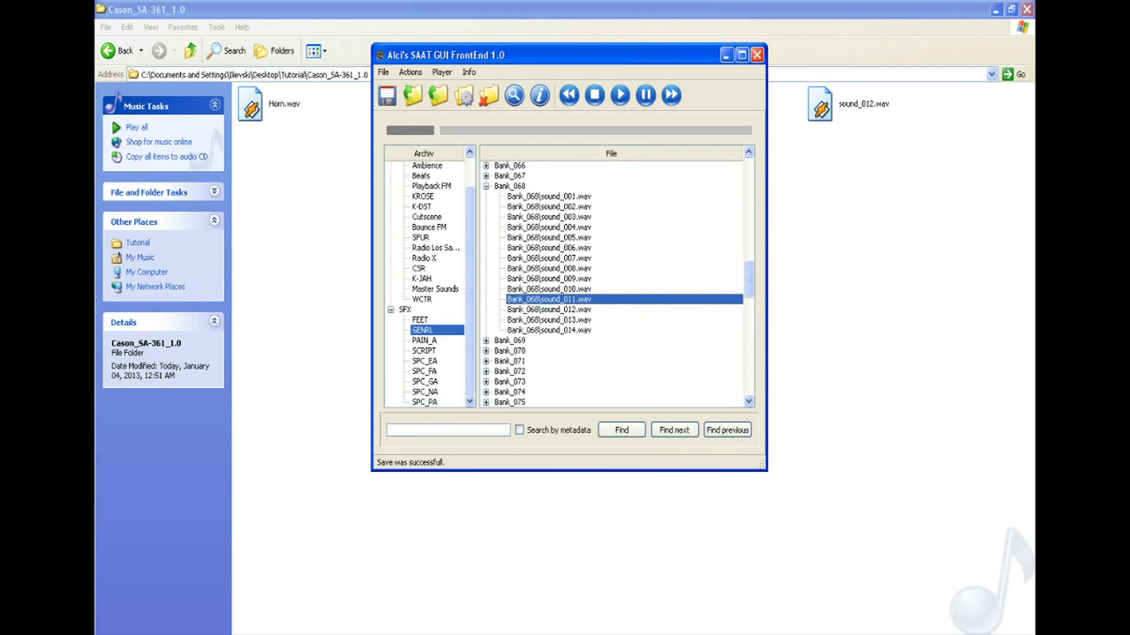
pyautogui.click(619, 94)
pyautogui.moveTo(421, 131)
pyautogui.mouseDown()
pyautogui.moveTo(397, 130)
pyautogui.moveTo(414, 131)
pyautogui.mouseUp()
pyautogui.click(549, 310)
pyautogui.click(619, 94)
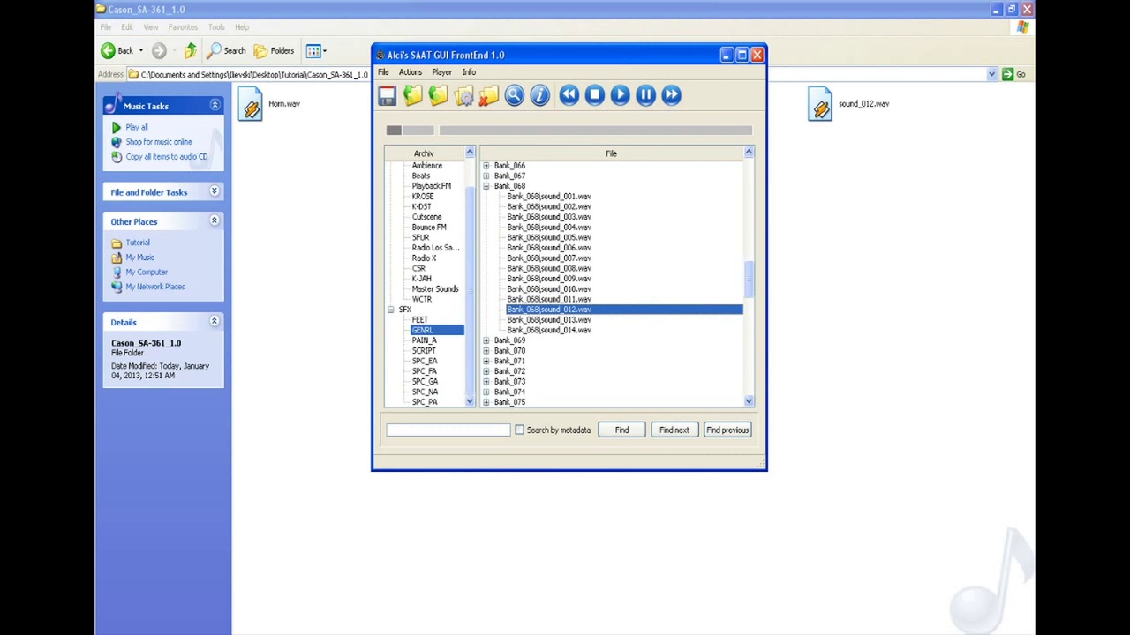
# Step: Get the SAAT window out of the way and return to the Tutorial folder with nothing selected
pyautogui.click(549, 300)
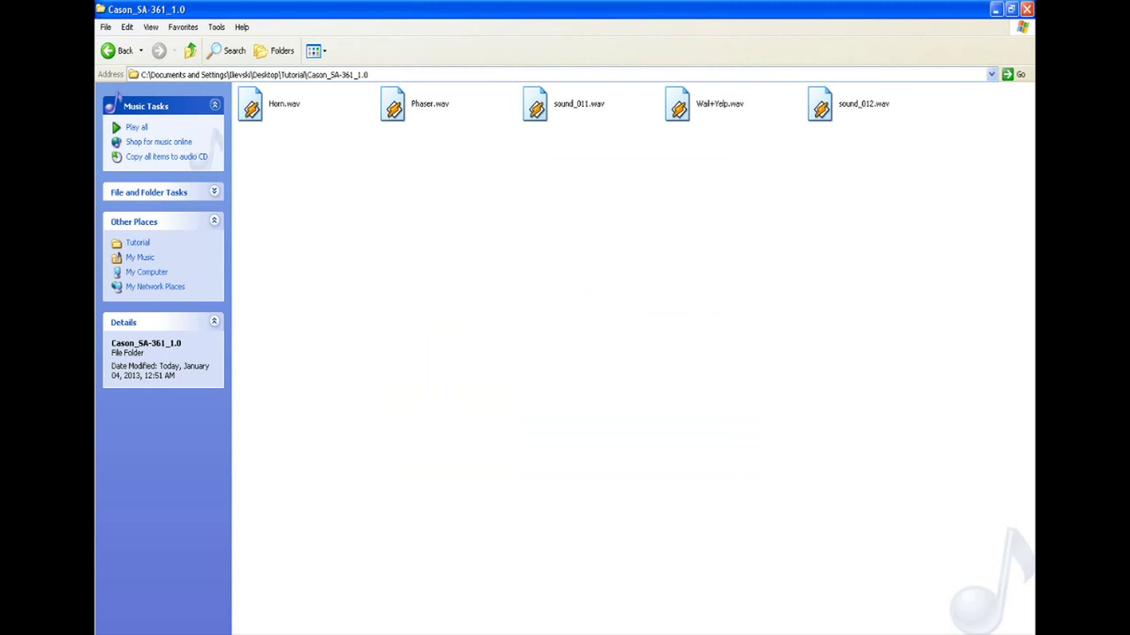
pyautogui.click(110, 50)
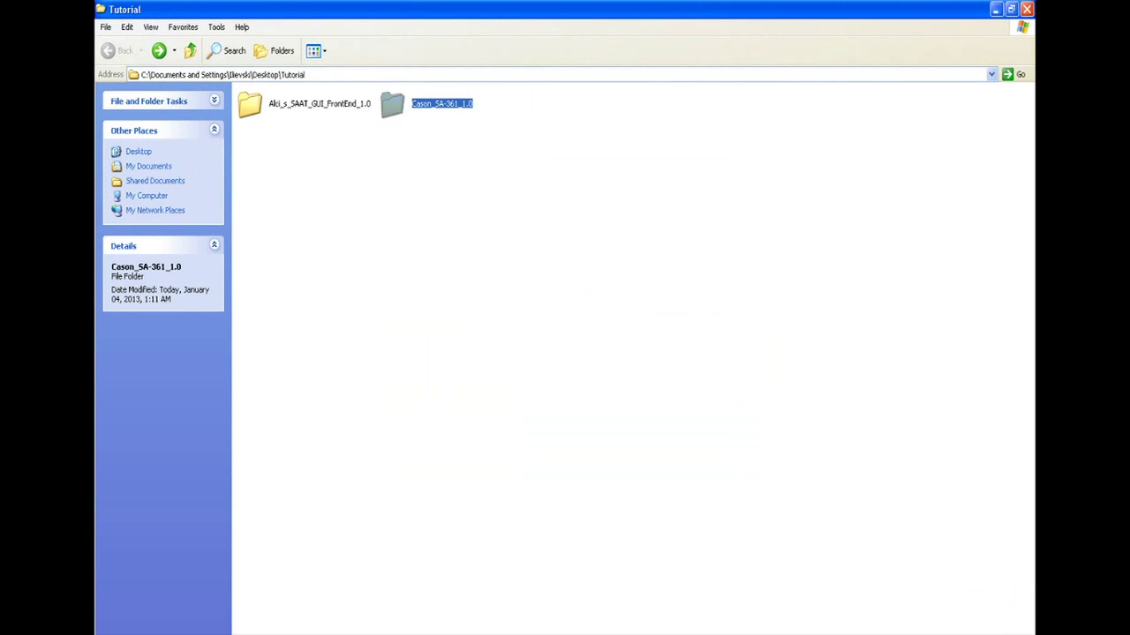
pyautogui.click(494, 229)
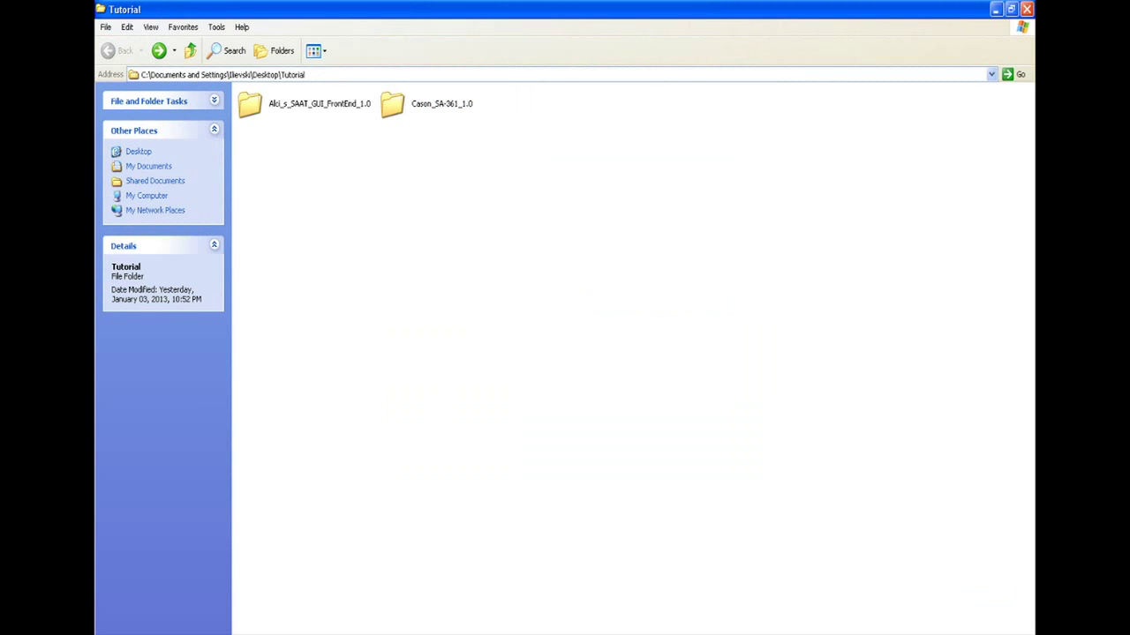